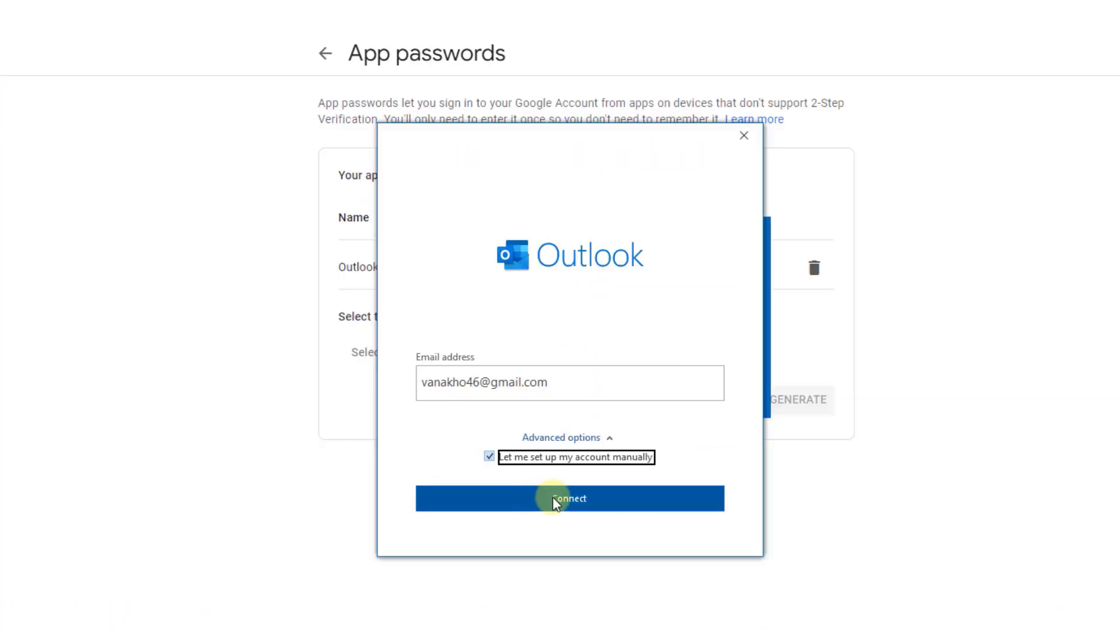
# - Paste the Gmail app password into Outlook's POP password field, check it, and connect
pyautogui.click(553, 499)
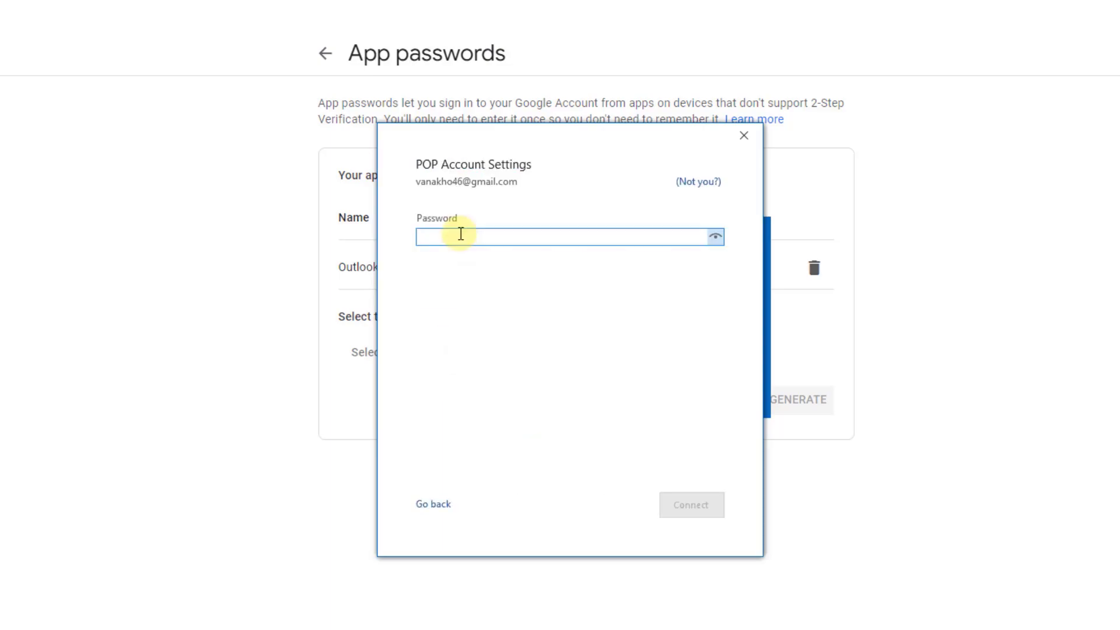
pyautogui.rightClick(460, 233)
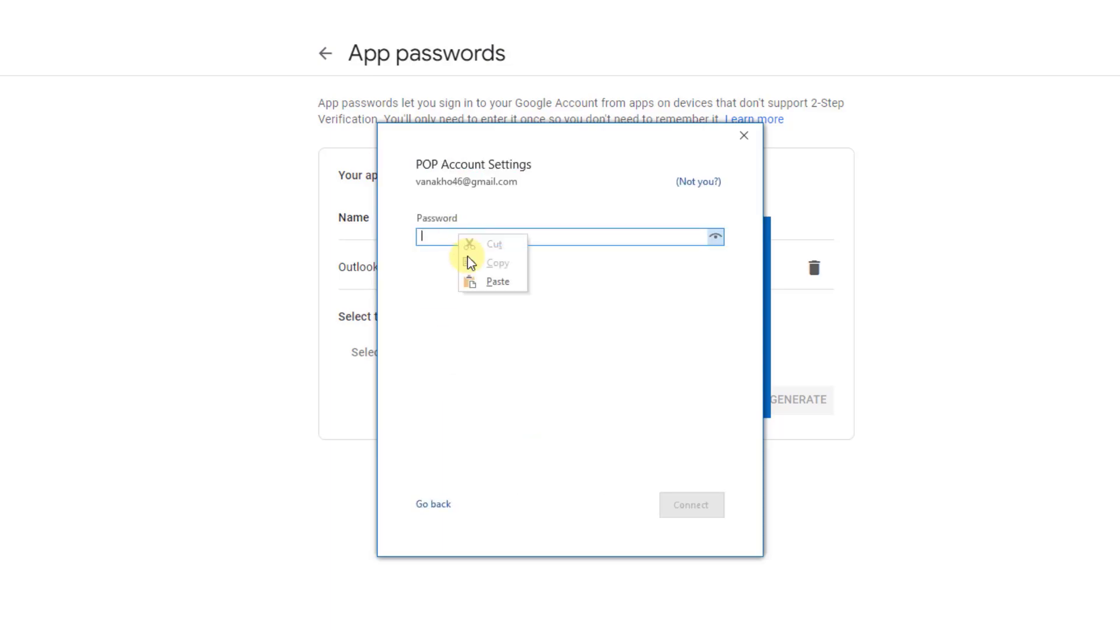
pyautogui.click(486, 282)
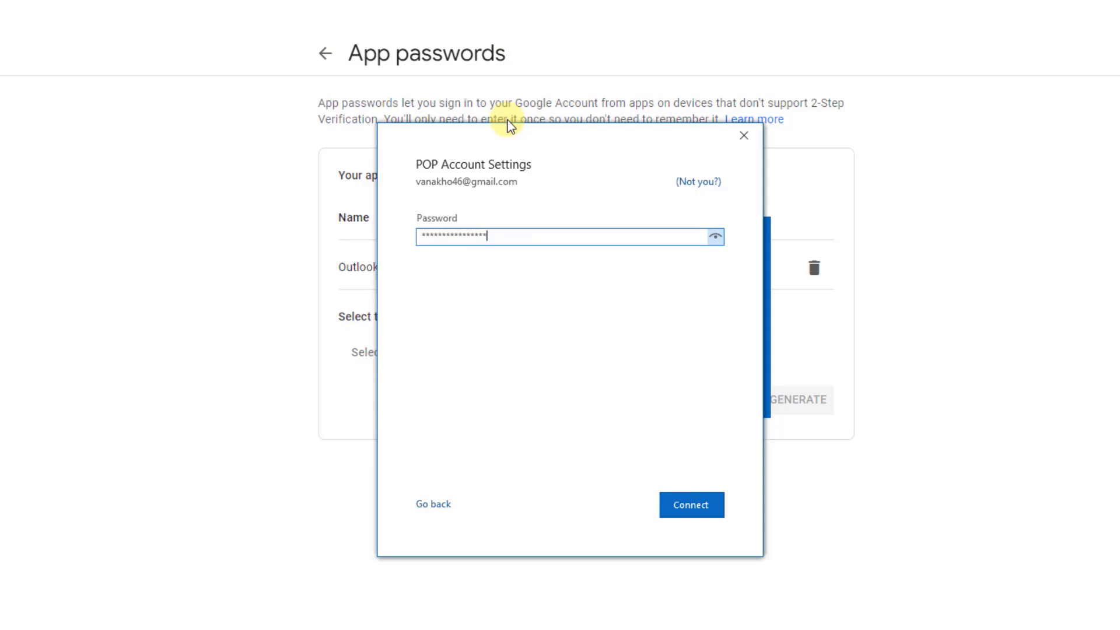
pyautogui.click(716, 239)
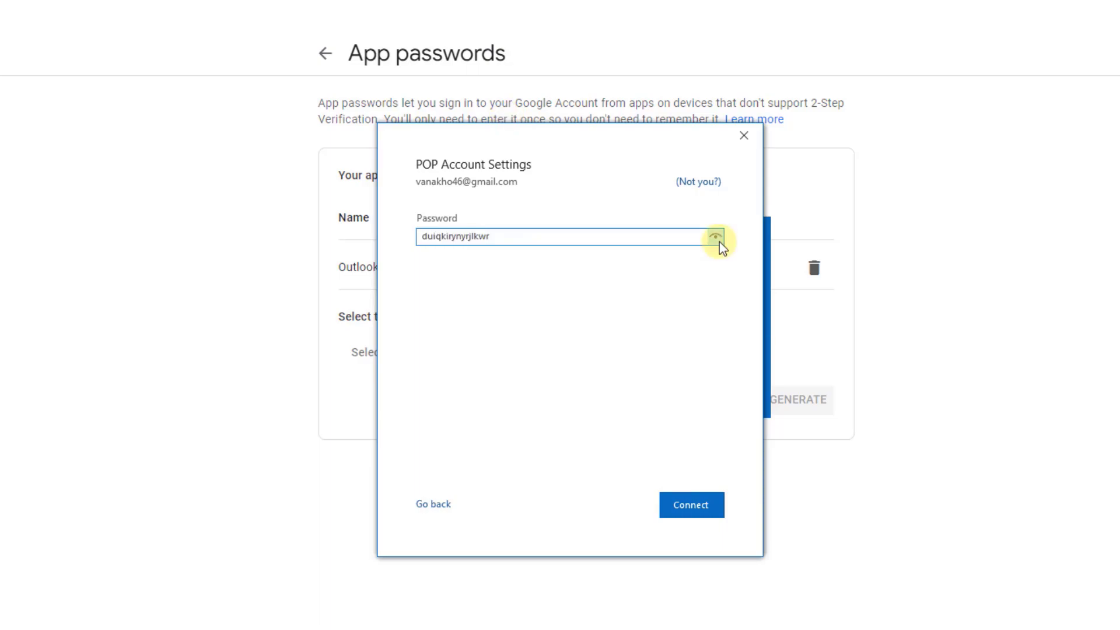
pyautogui.click(690, 508)
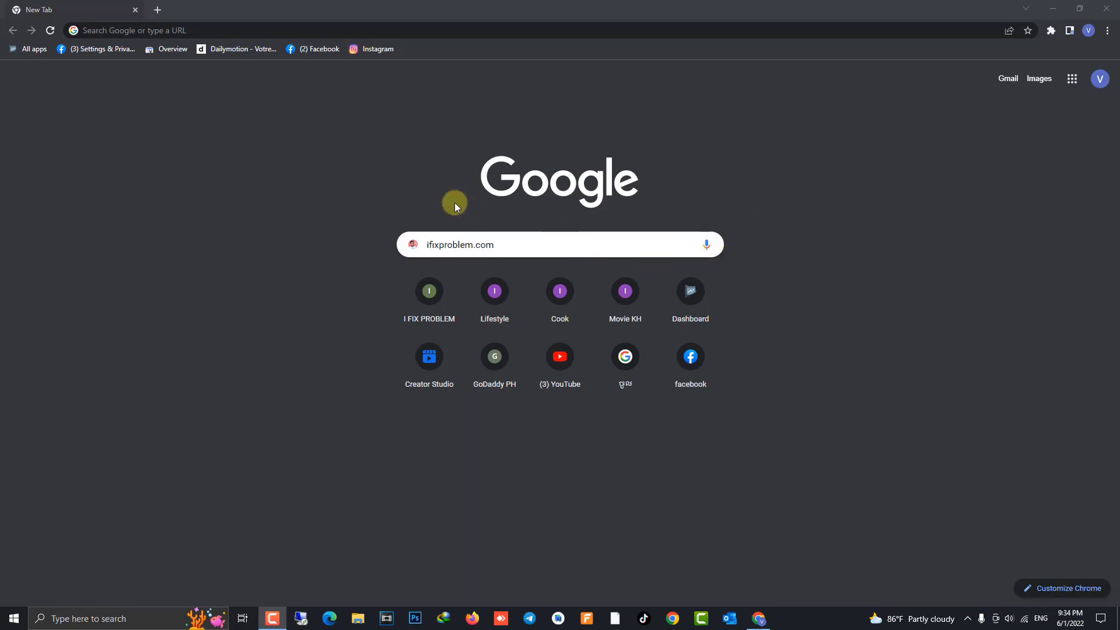
# - Open Gmail's full settings at the Forwarding and POP/IMAP section
pyautogui.click(1011, 83)
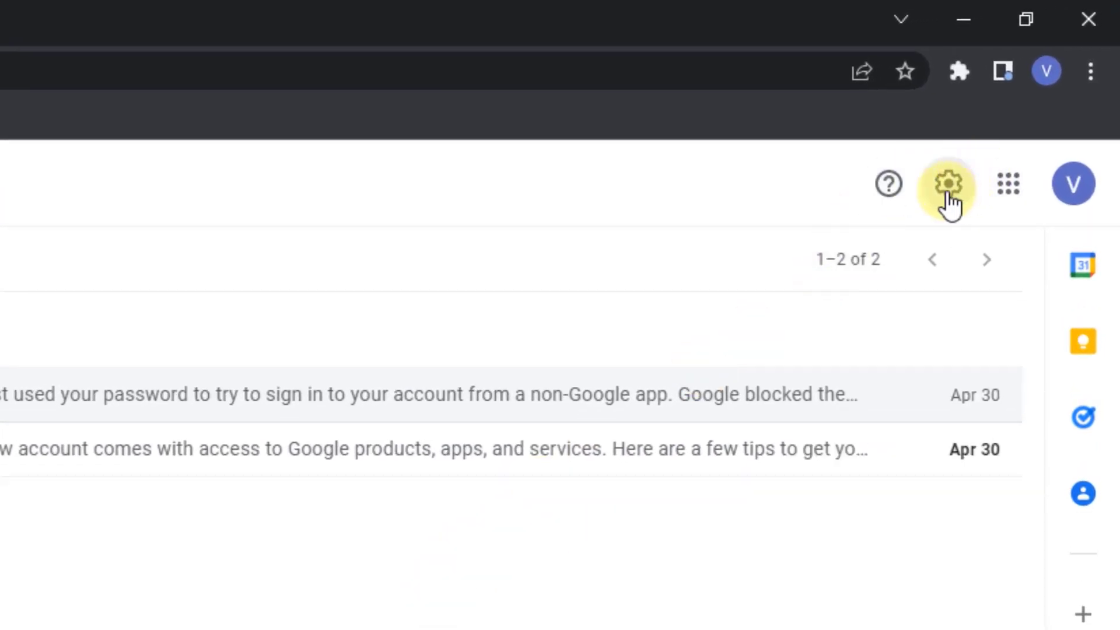
pyautogui.click(949, 194)
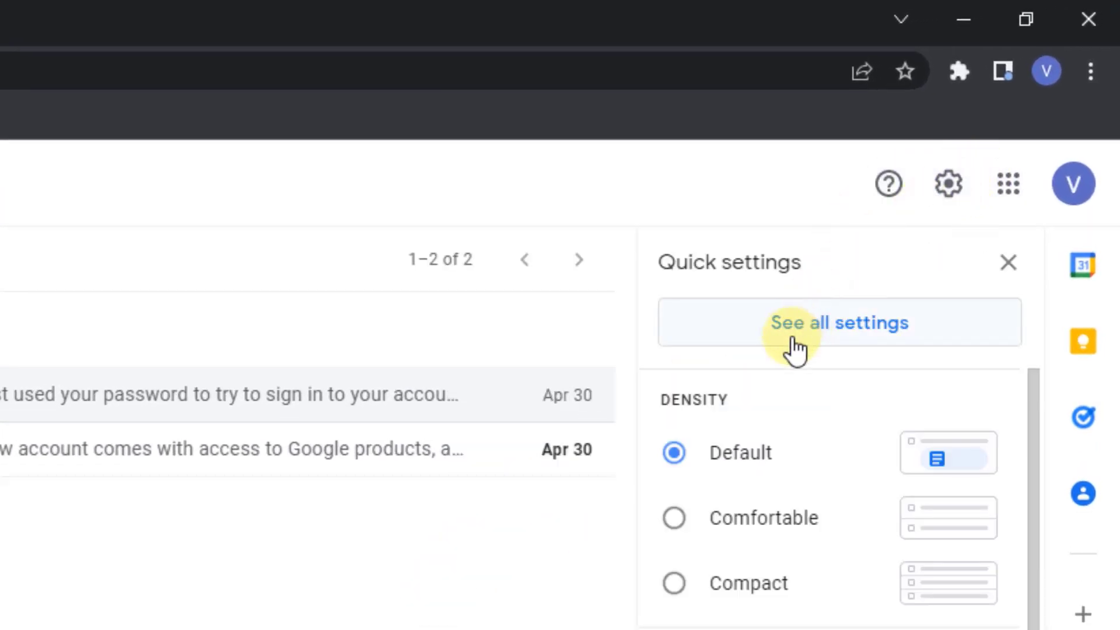
pyautogui.click(848, 335)
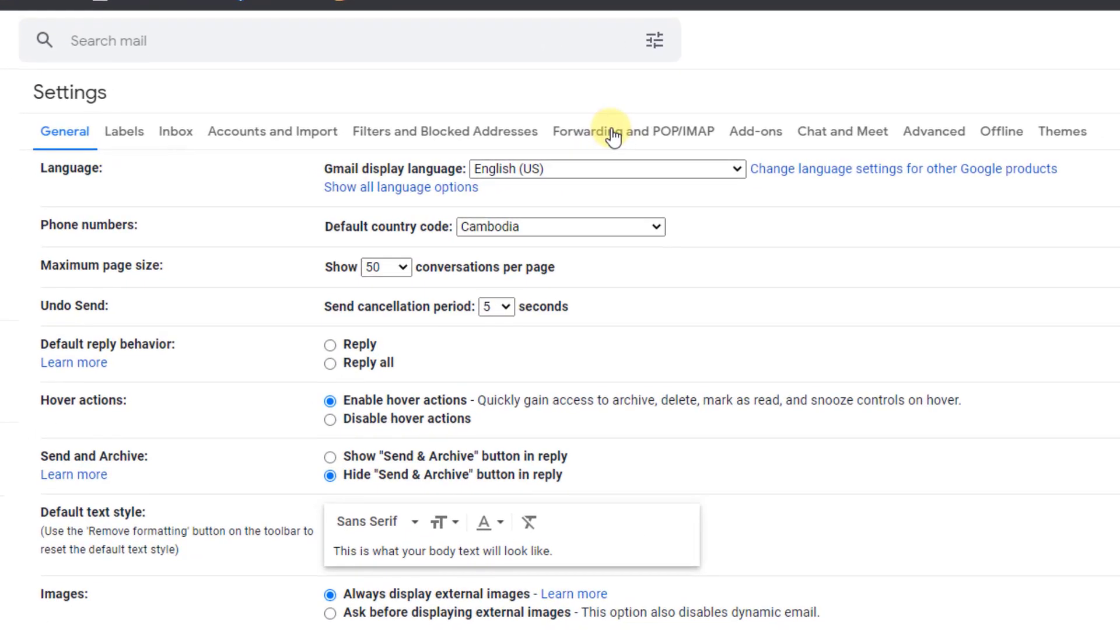
pyautogui.click(614, 139)
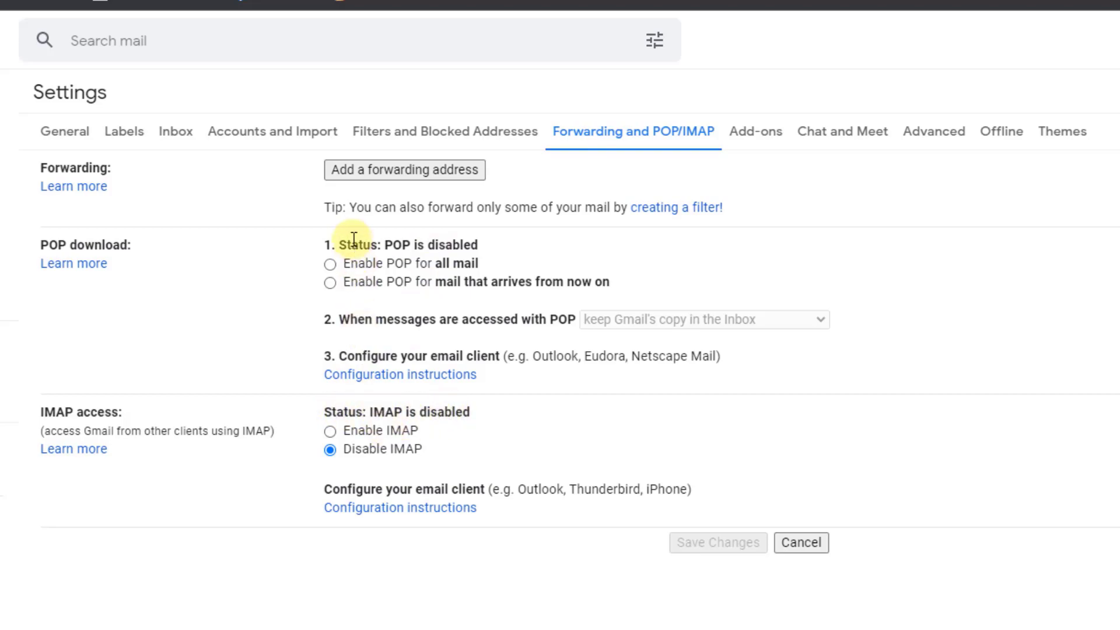
# - Enable POP for all mail and IMAP access, and save the changes
pyautogui.click(330, 283)
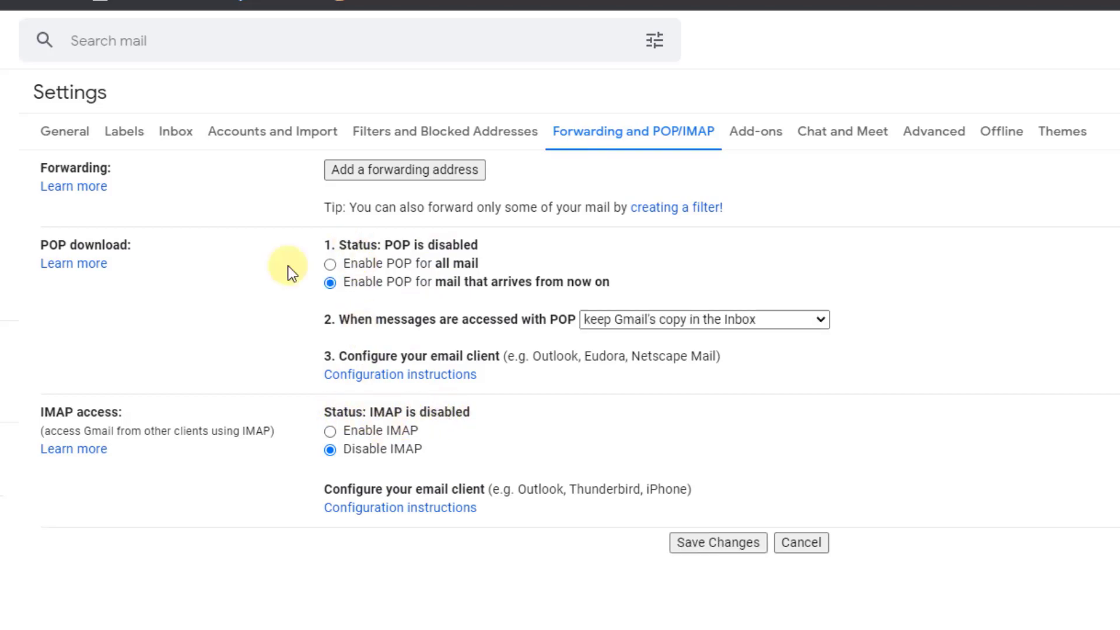
pyautogui.click(331, 264)
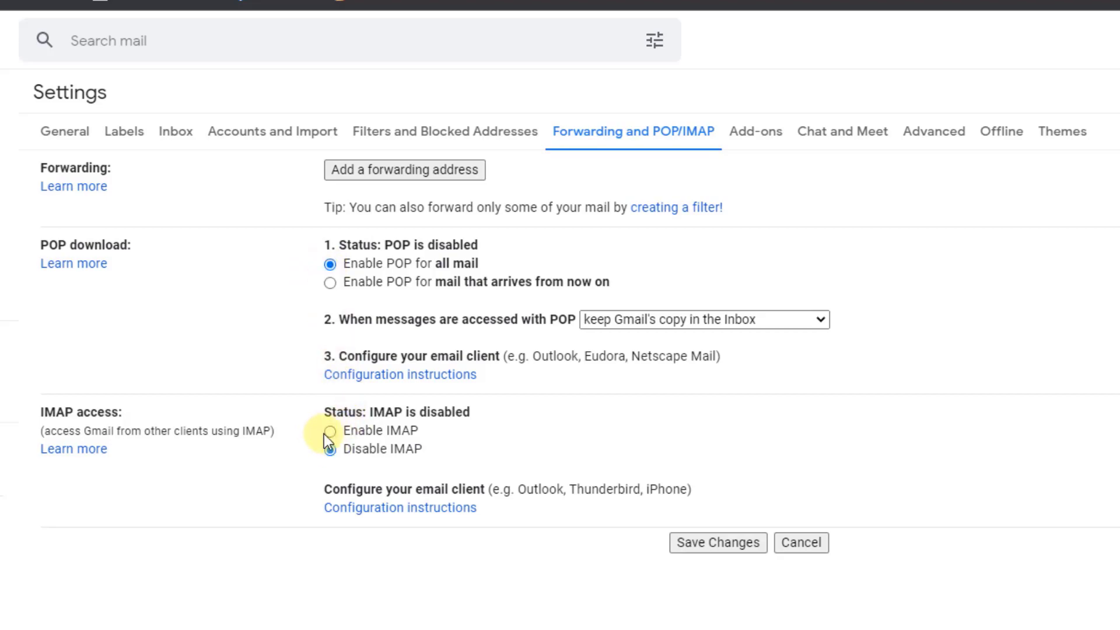
pyautogui.click(330, 431)
pyautogui.scroll(-1, 602, 474)
pyautogui.scroll(-3, 601, 469)
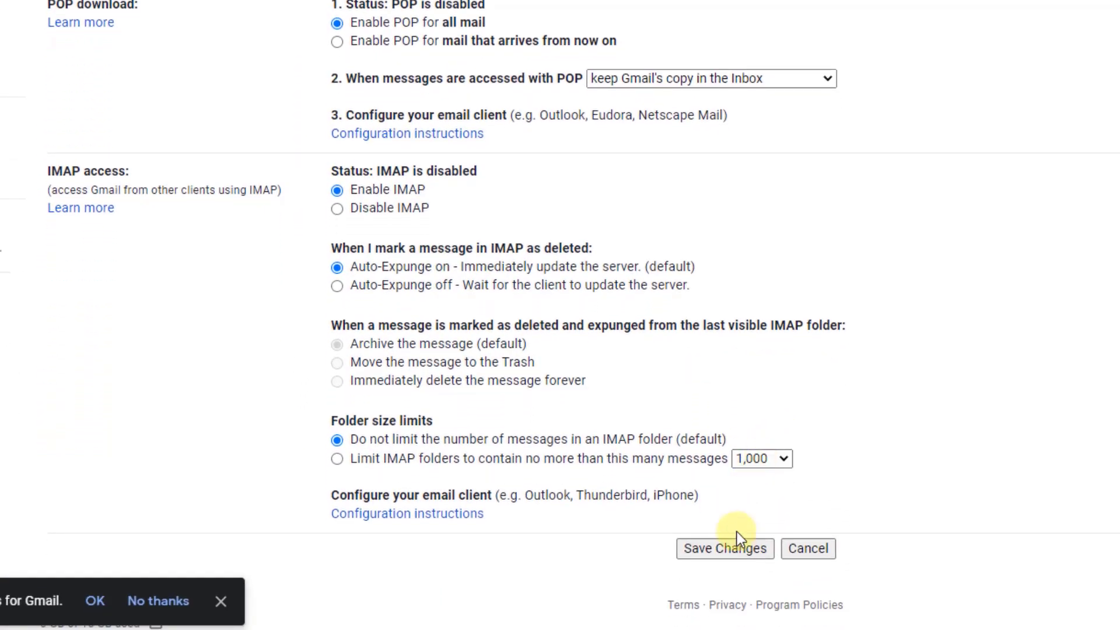
pyautogui.click(733, 546)
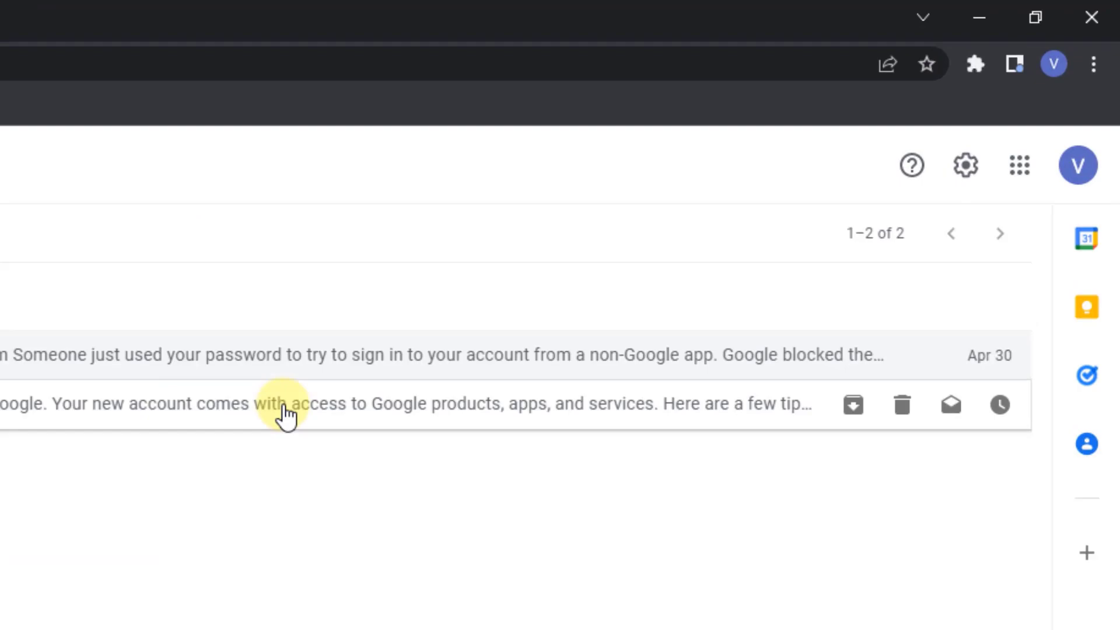
# - Open Manage your Google Account and scroll Security to the Signing in to Google section
pyautogui.click(1072, 203)
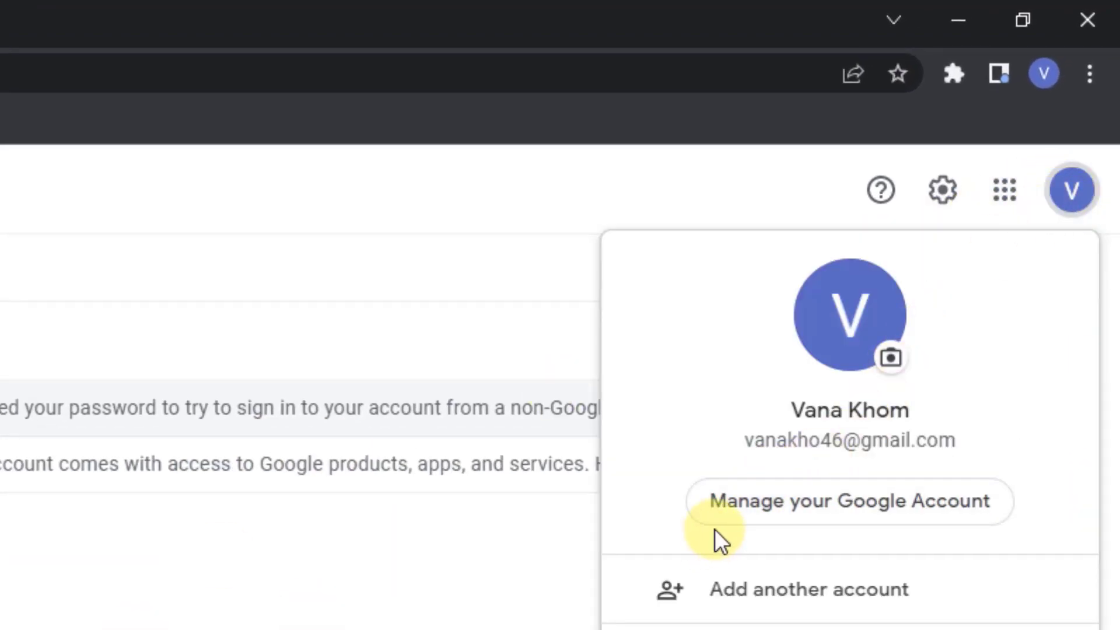
pyautogui.click(819, 512)
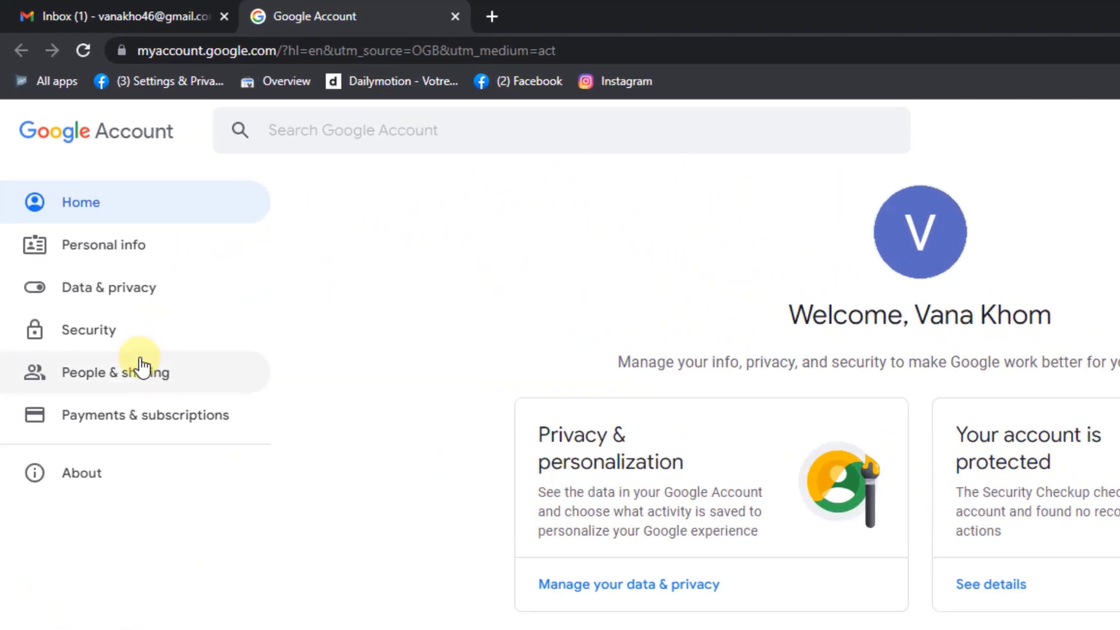
pyautogui.click(156, 372)
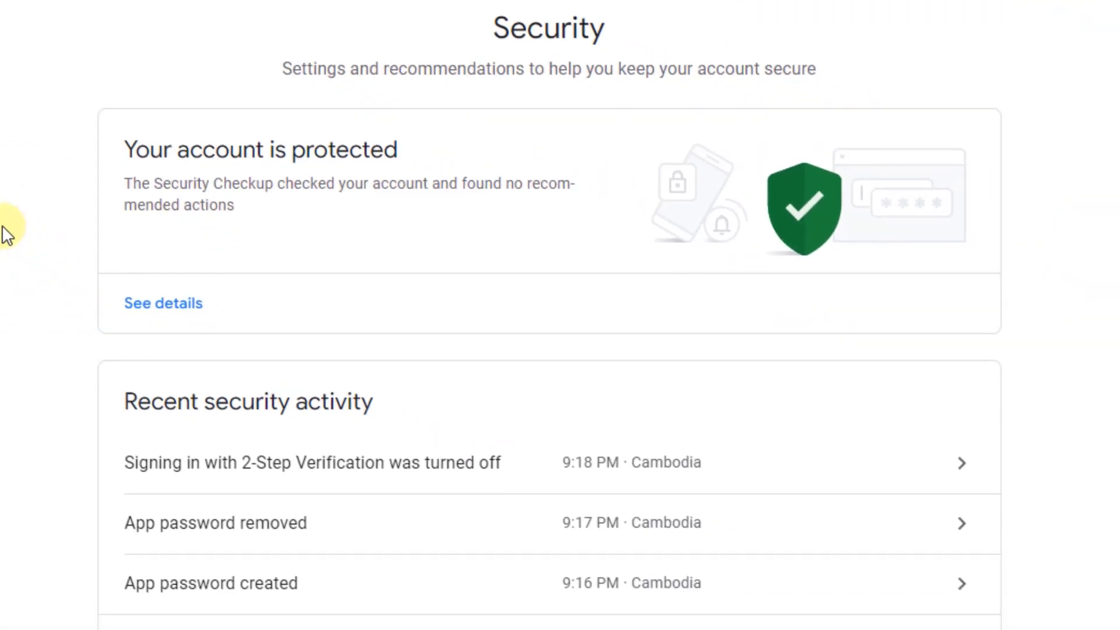
pyautogui.scroll(-5, 66, 234)
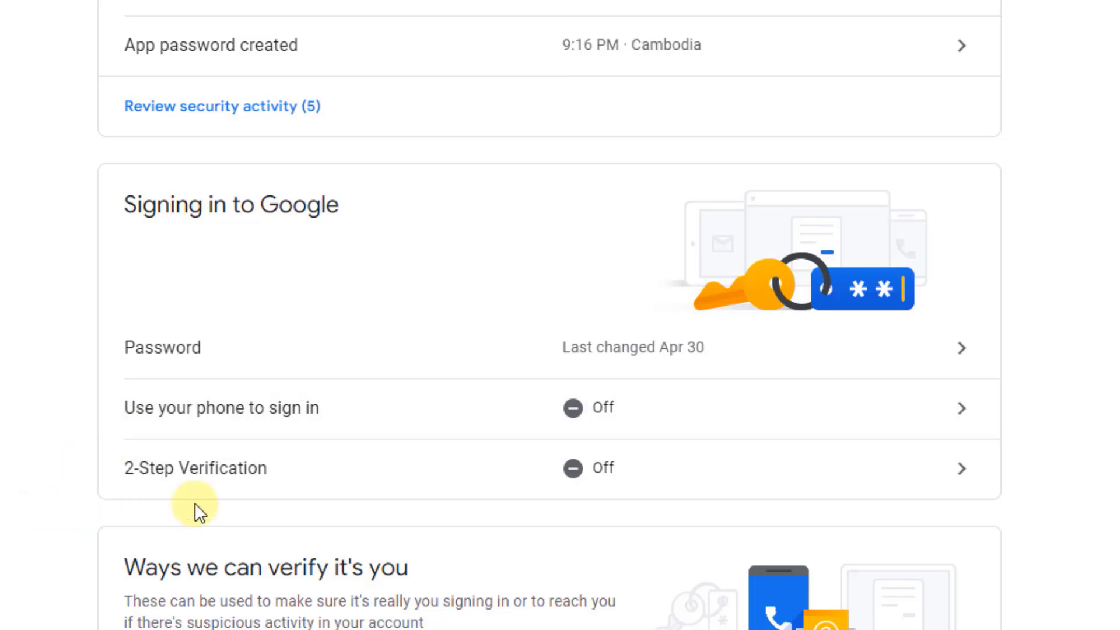
# - Start 2-Step Verification setup, re-enter the account password, and edit the phone number
pyautogui.click(292, 478)
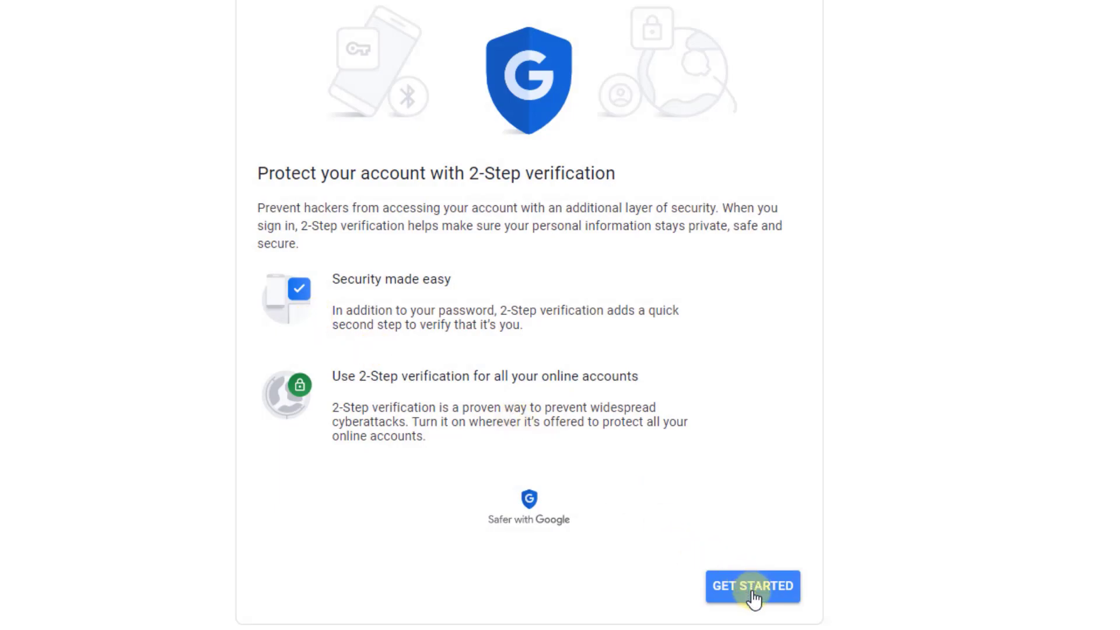
pyautogui.click(742, 590)
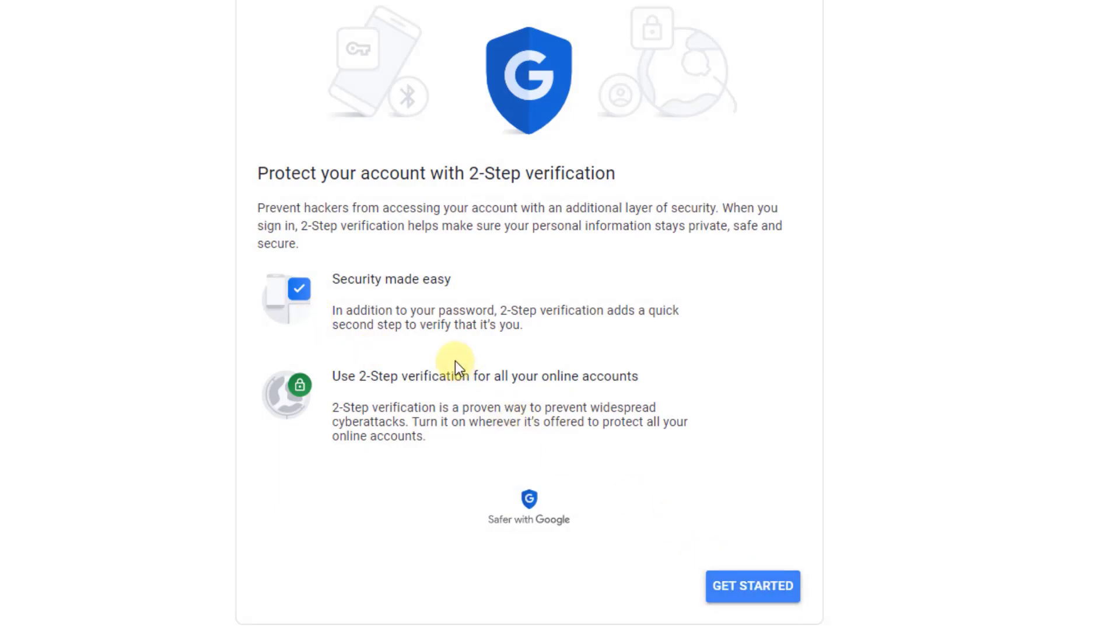
pyautogui.click(430, 288)
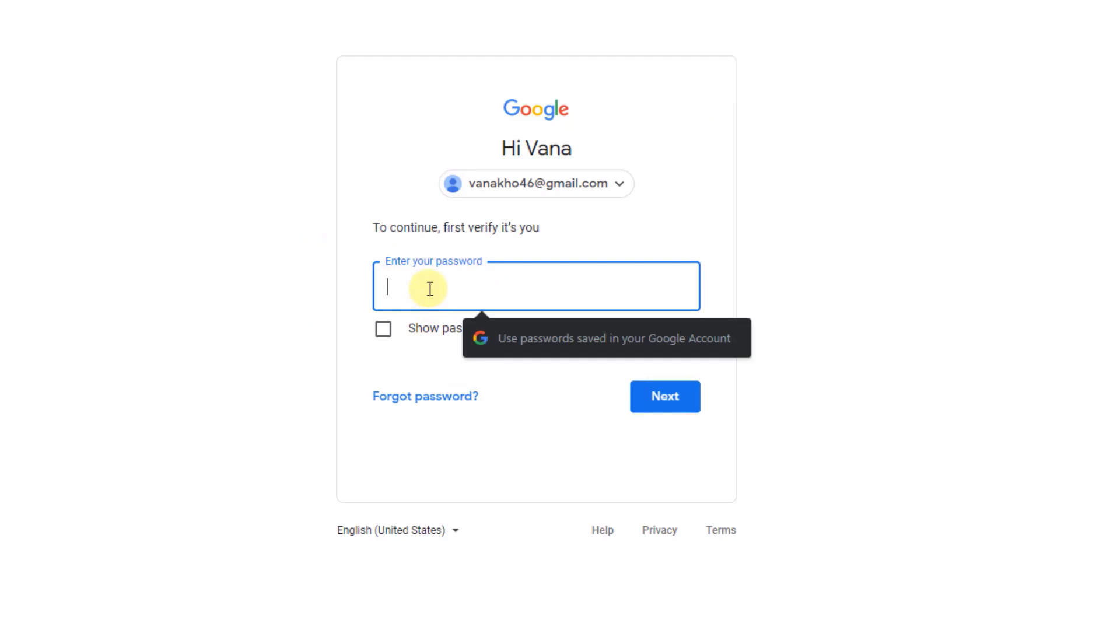
pyautogui.write('***')
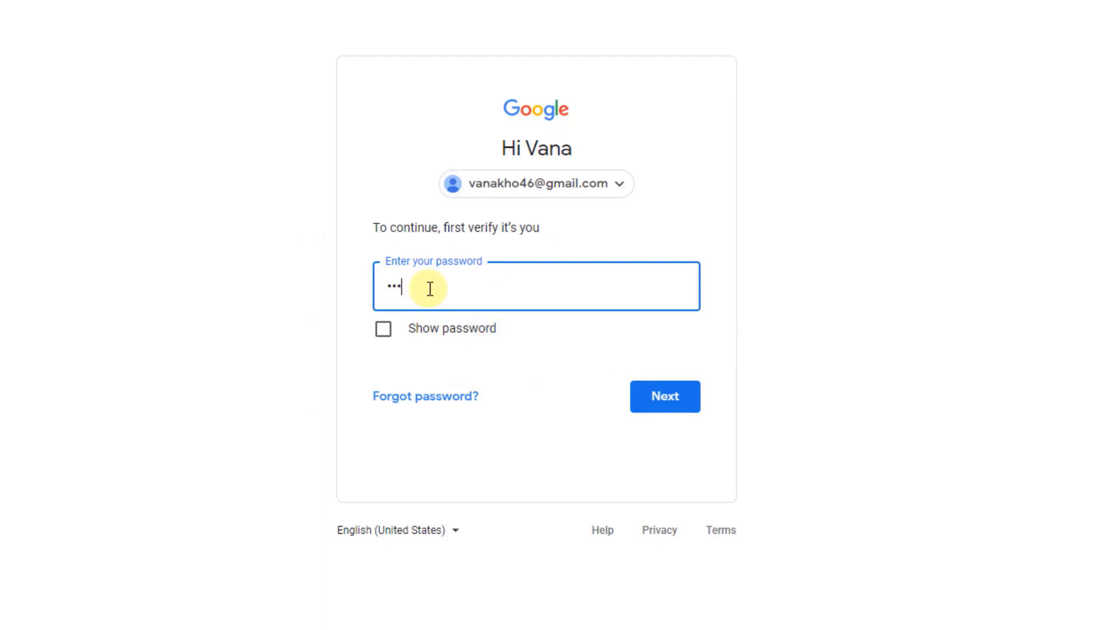
pyautogui.write('******')
pyautogui.click(668, 414)
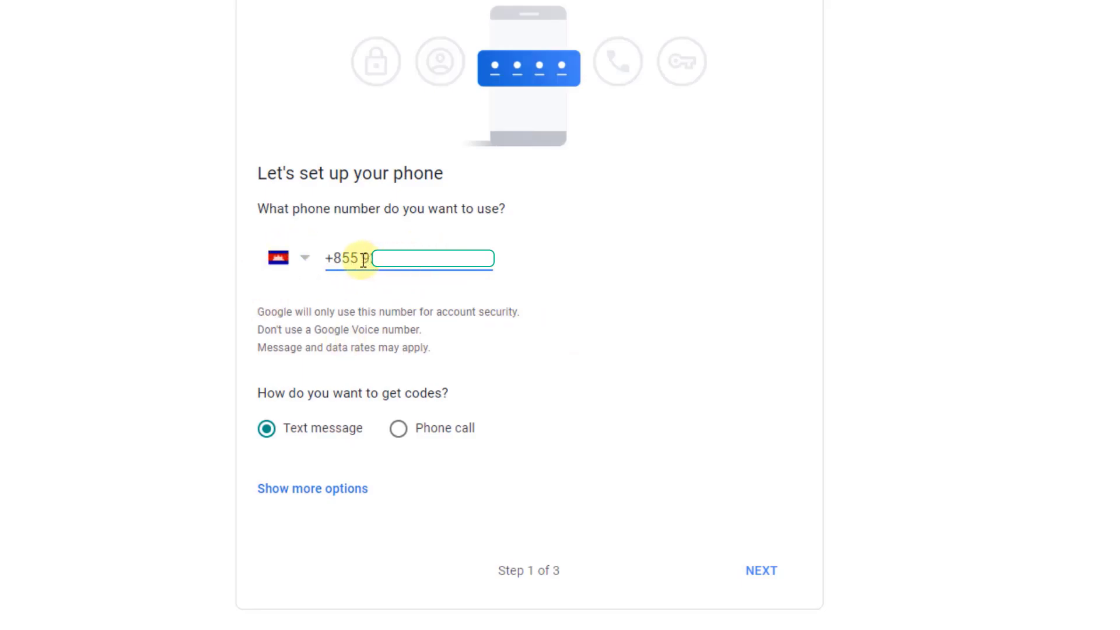
pyautogui.moveTo(363, 261); pyautogui.dragTo(459, 270)
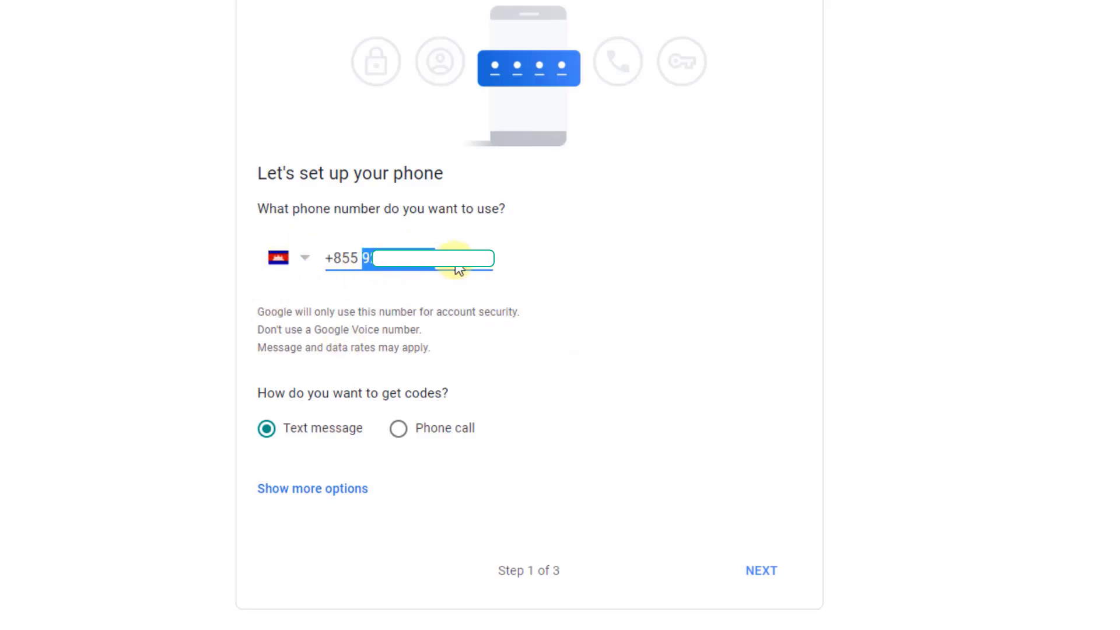
pyautogui.click(459, 270)
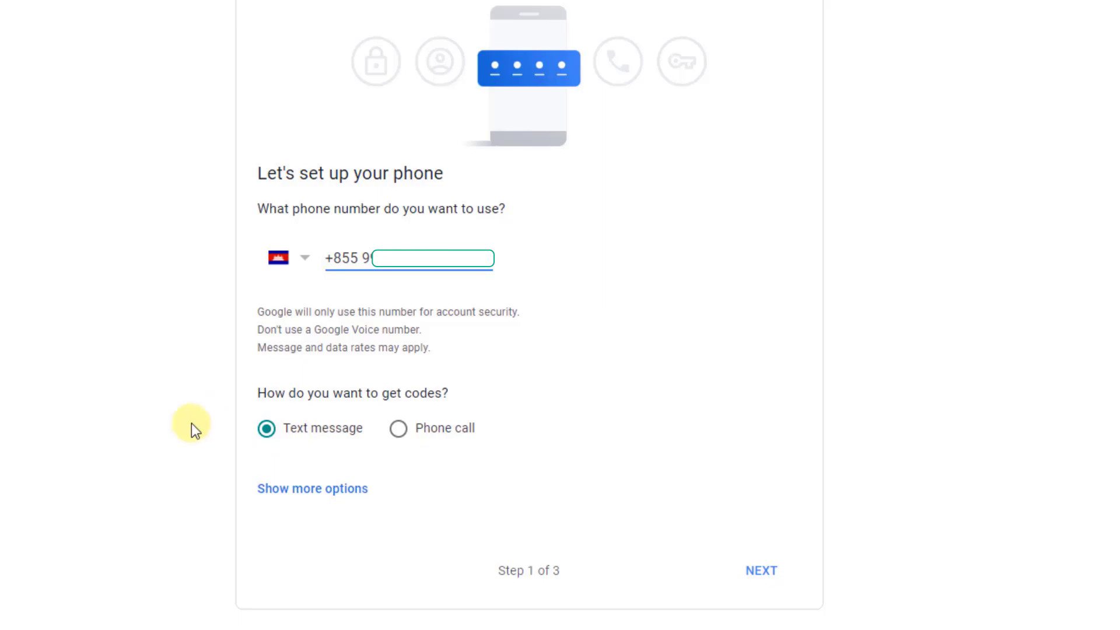
pyautogui.click(767, 577)
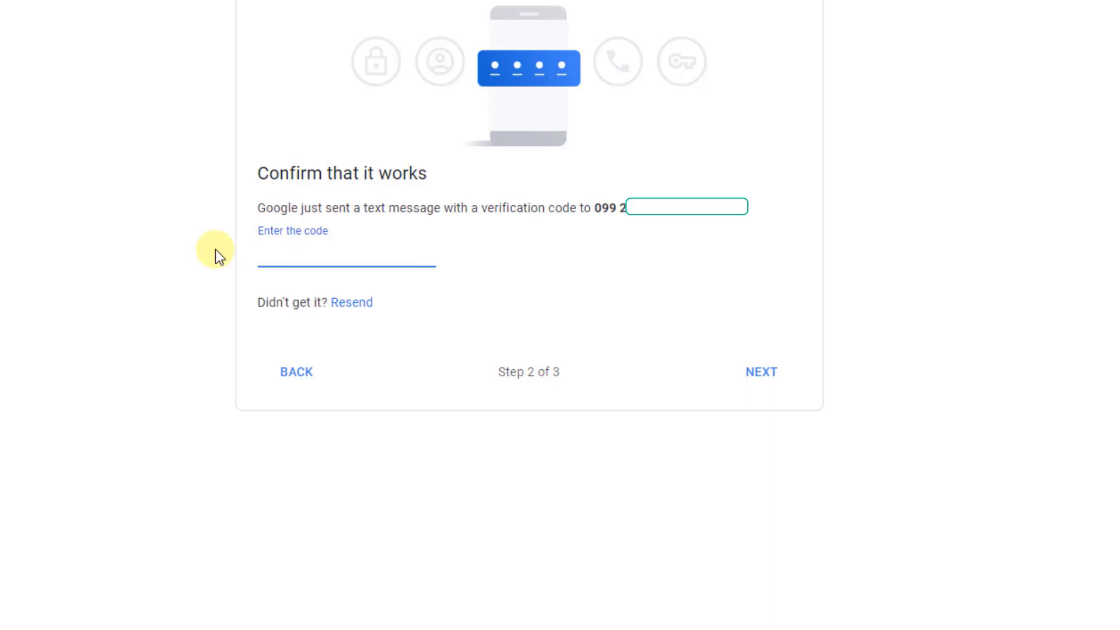
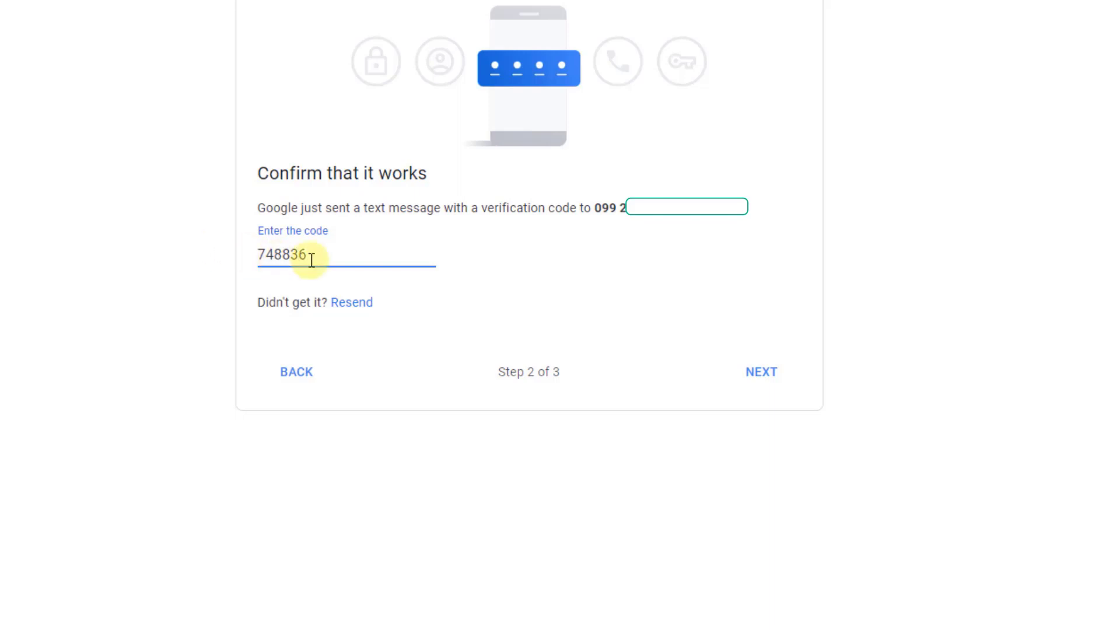
pyautogui.click(765, 374)
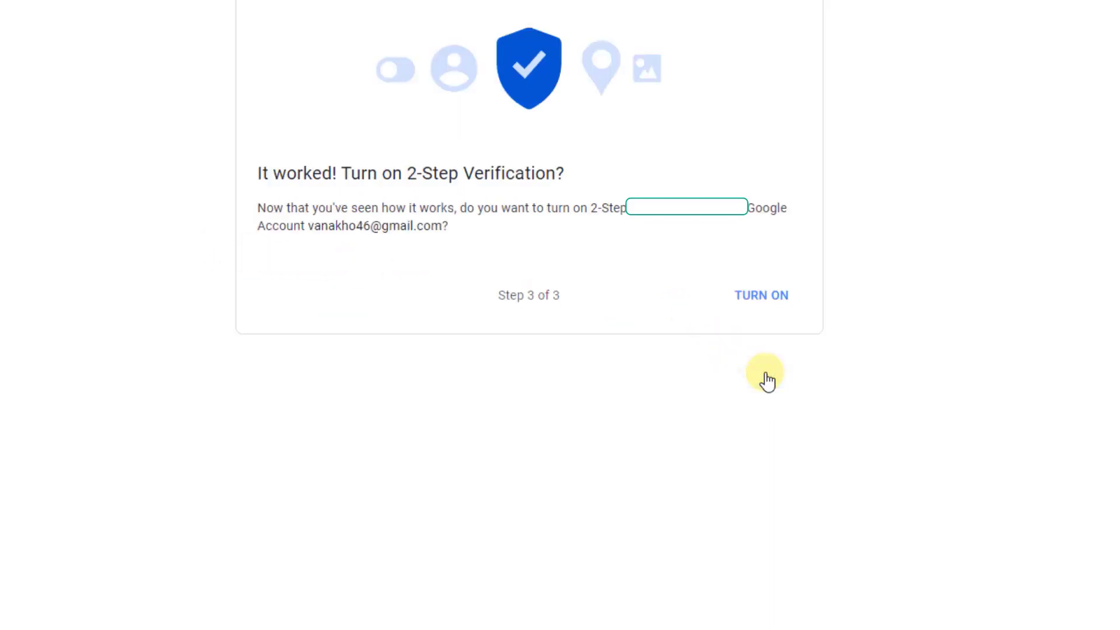
pyautogui.click(773, 297)
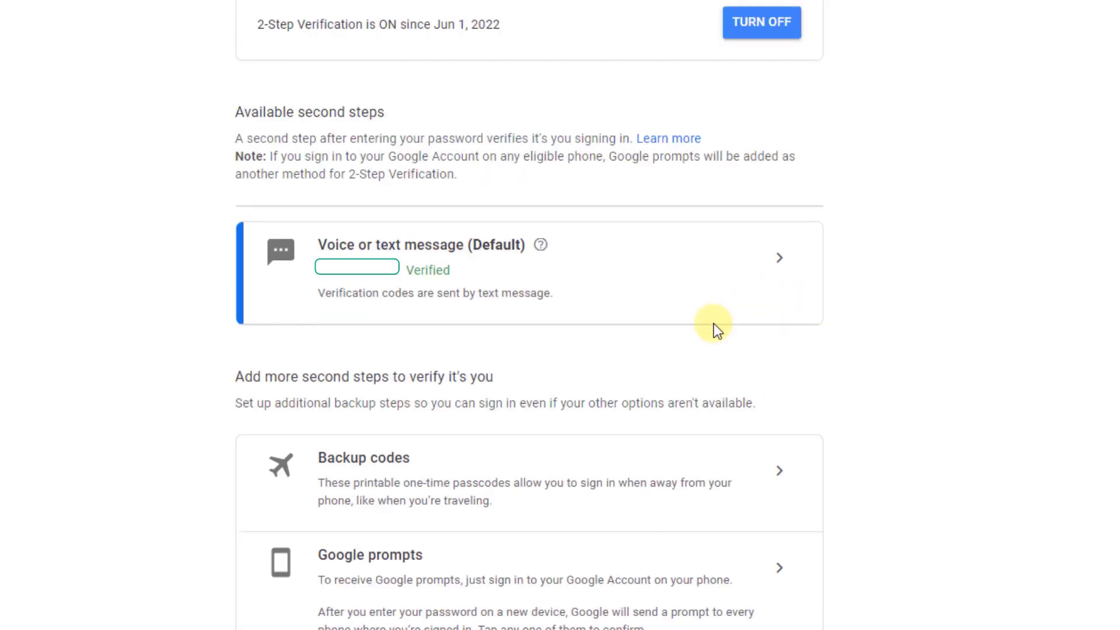
# - Review the extra second-step options and return to the Security page
pyautogui.scroll(-5, 412, 331)
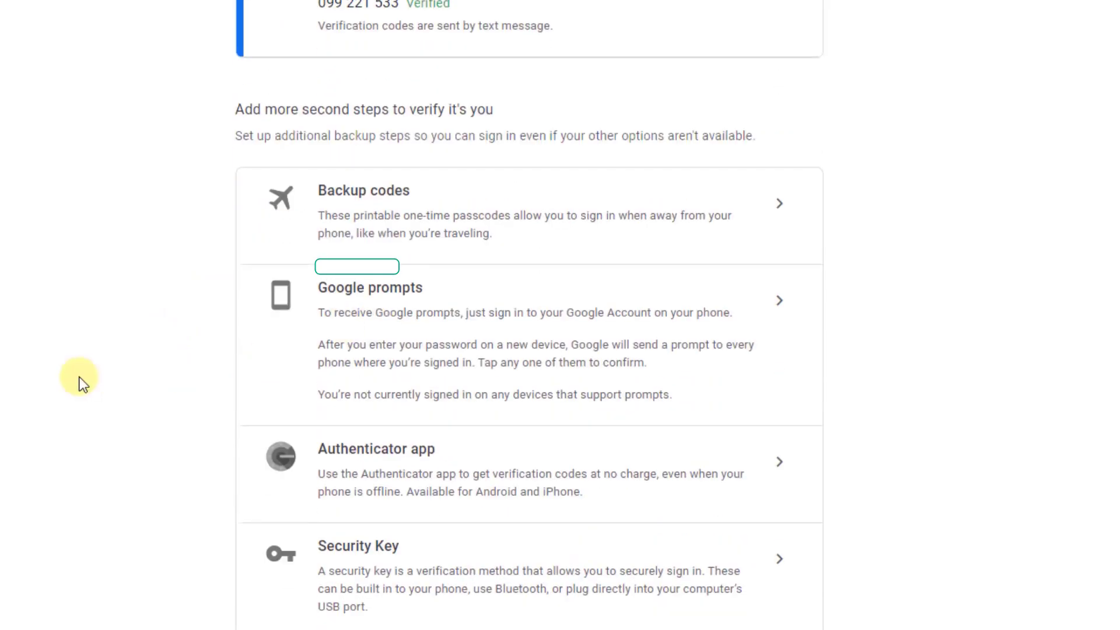
pyautogui.scroll(5, 263, 282)
pyautogui.scroll(-5, 271, 258)
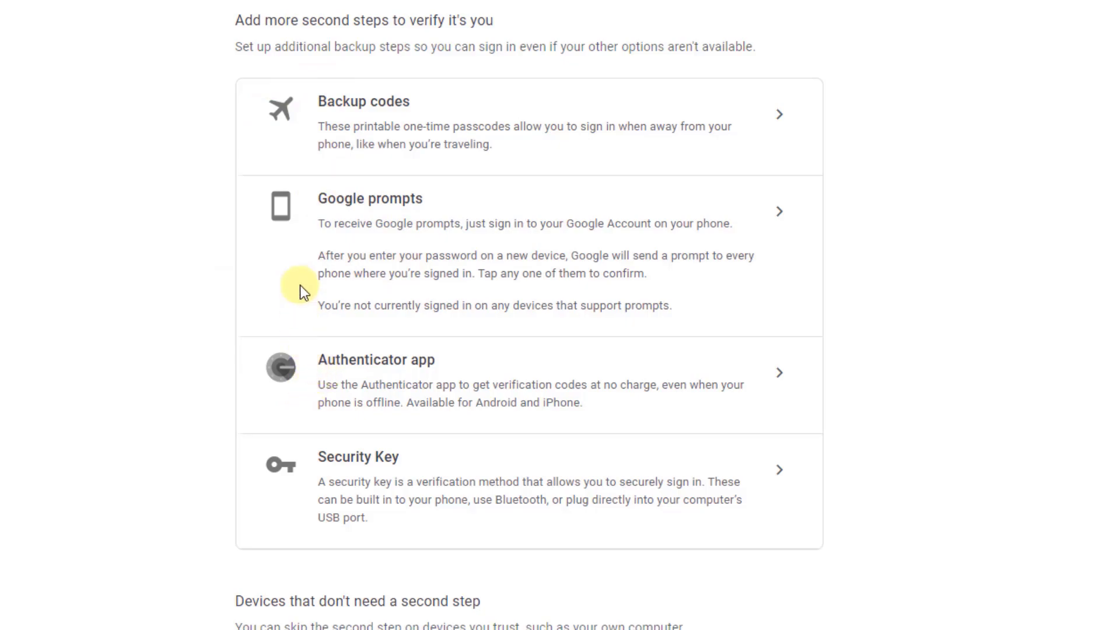
pyautogui.doubleClick(323, 358)
pyautogui.click(513, 378)
pyautogui.scroll(3, 181, 157)
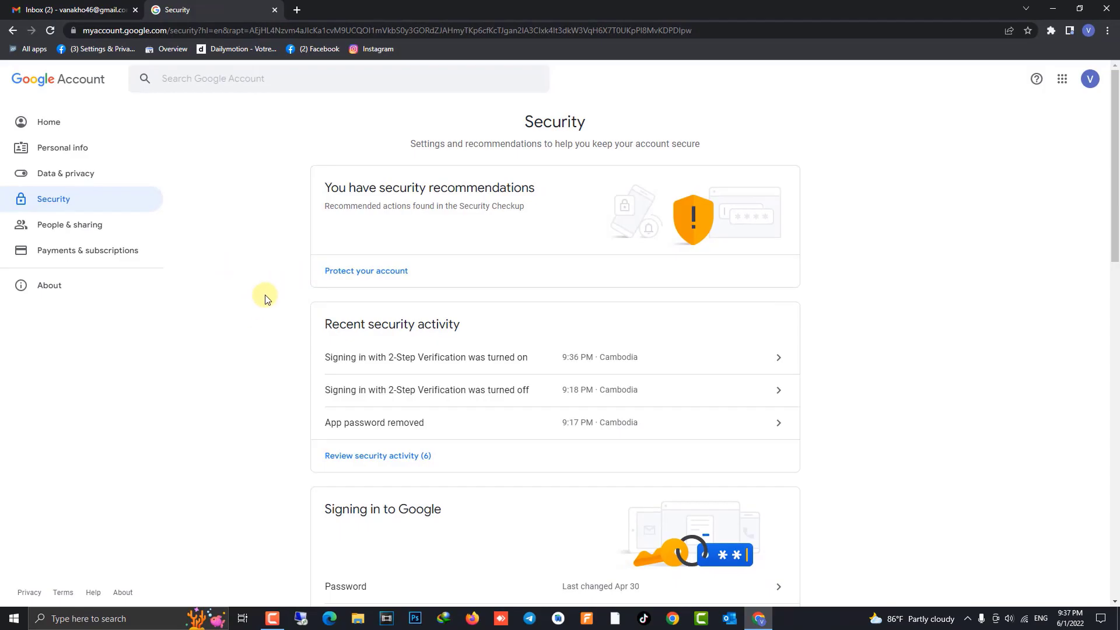
# - Open App passwords from Security and re-confirm the account password
pyautogui.scroll(-2, 270, 298)
pyautogui.scroll(-4, 269, 298)
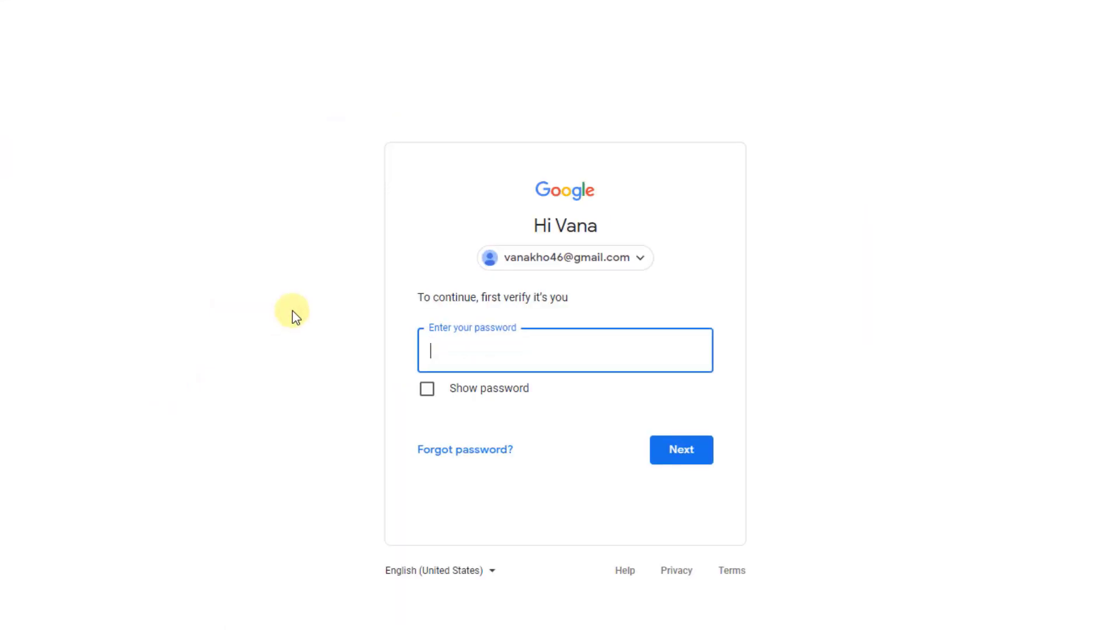
pyautogui.click(460, 350)
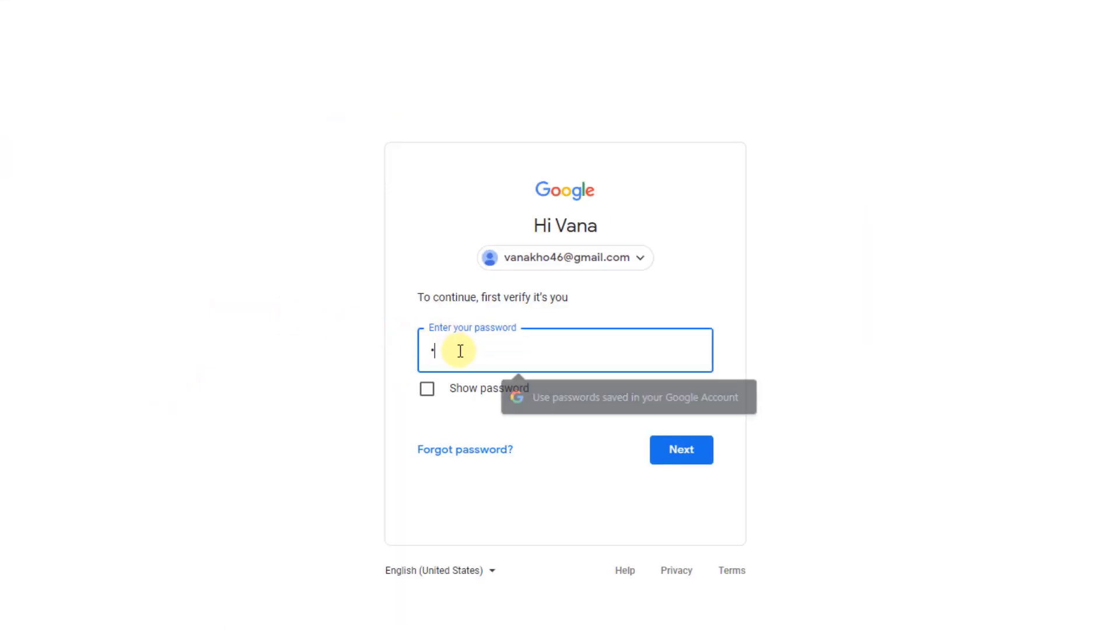
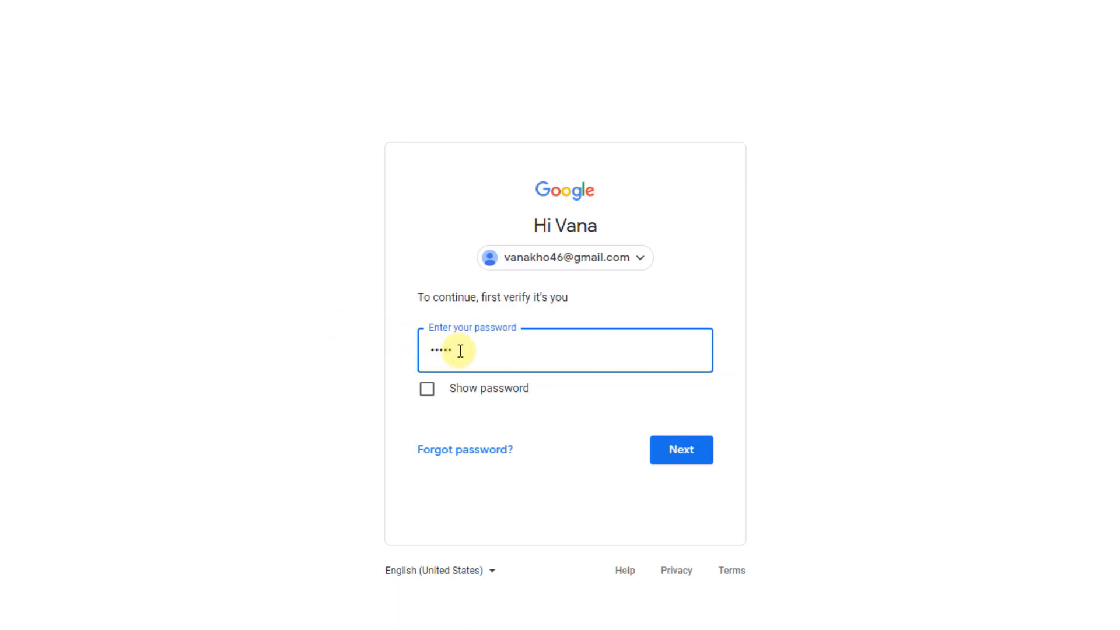
pyautogui.click(683, 449)
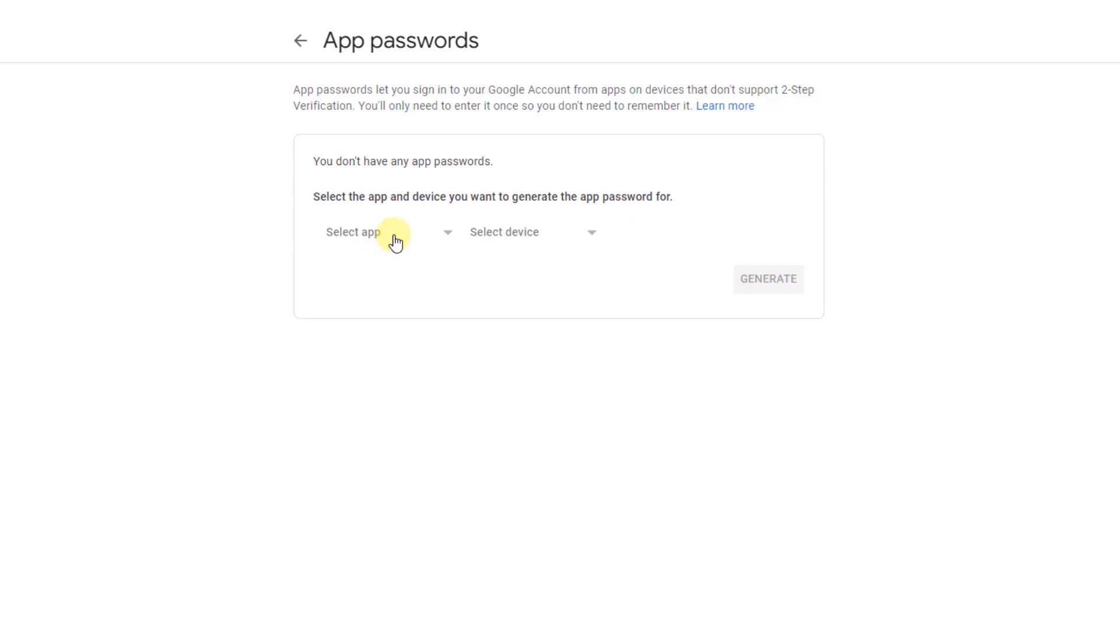
# - Generate an app password with the custom name 'Outlook'
pyautogui.click(395, 234)
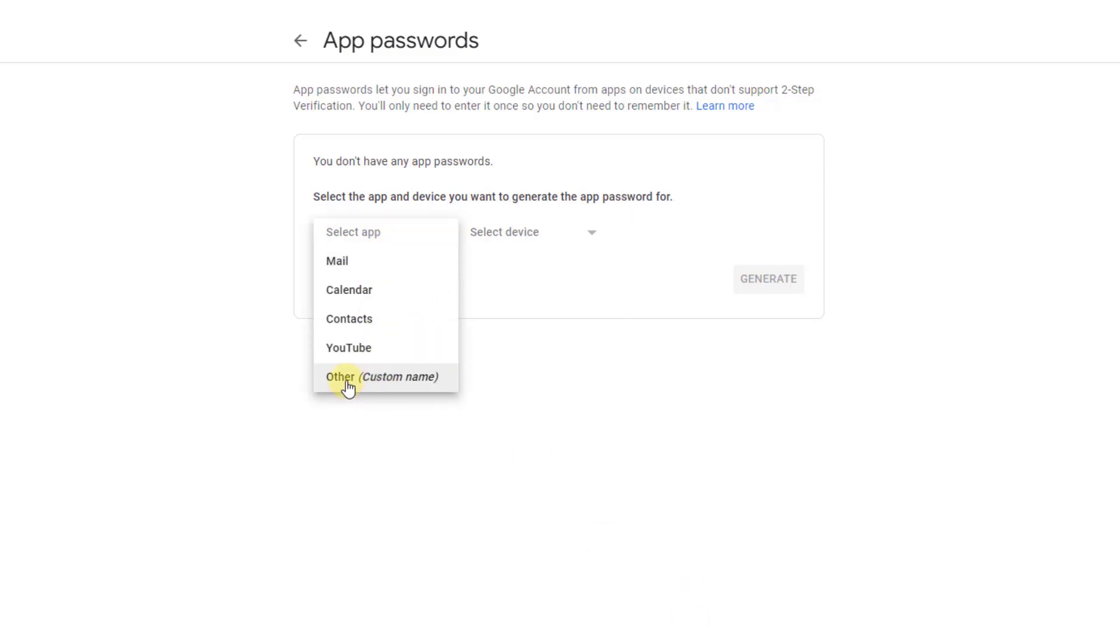
pyautogui.click(376, 381)
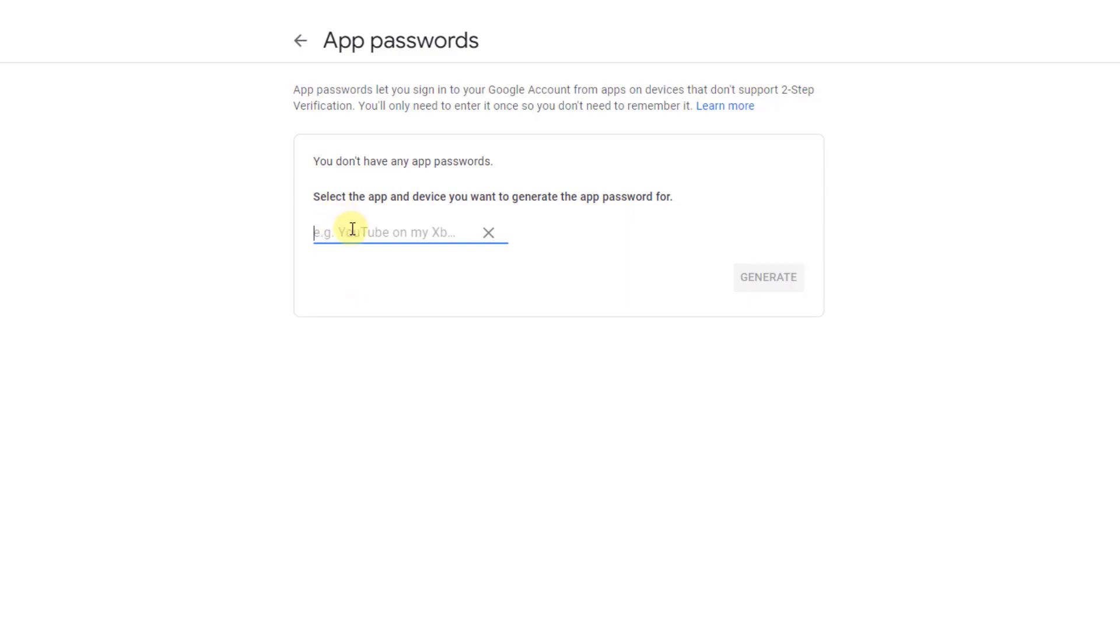
pyautogui.write('Out')
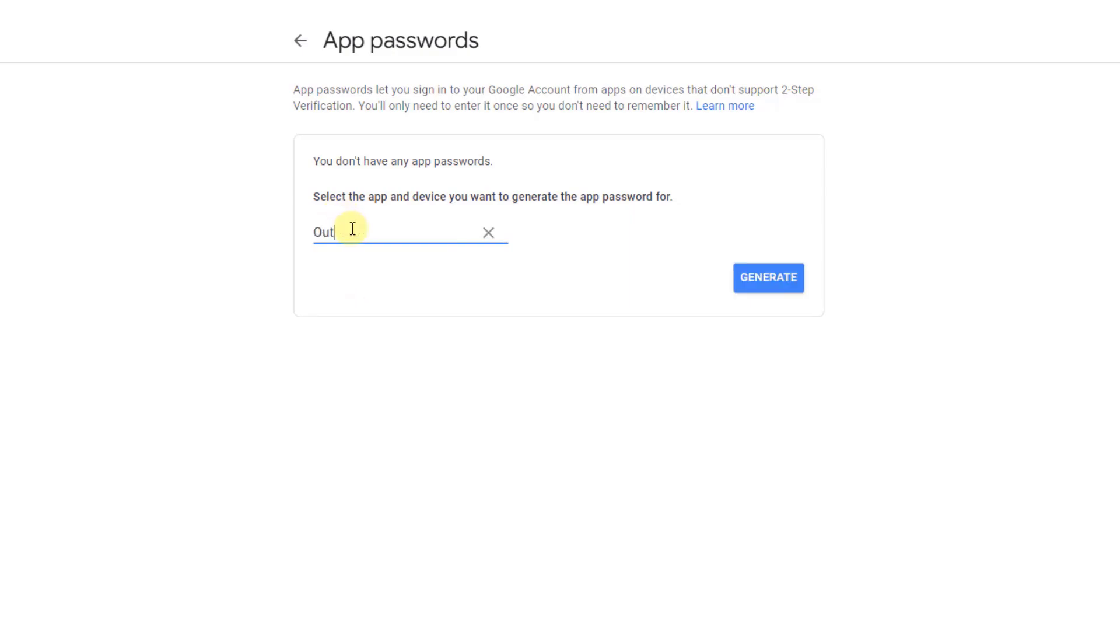
pyautogui.write('look')
pyautogui.click(763, 287)
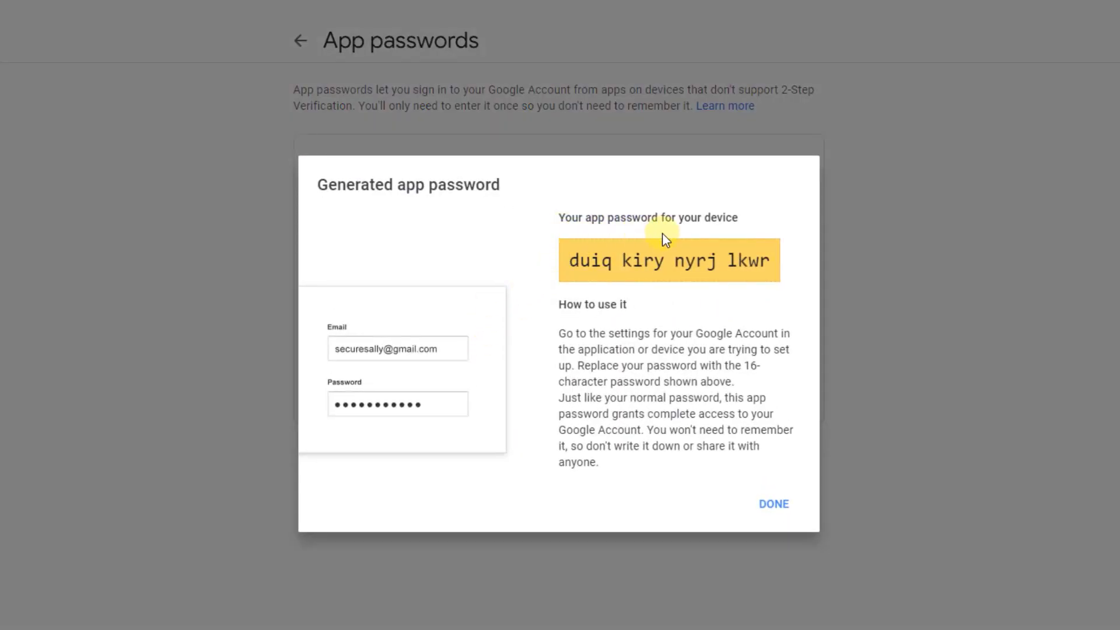
# - Copy the generated 16-character app password and dismiss the notice
pyautogui.click(584, 267)
pyautogui.moveTo(569, 261); pyautogui.dragTo(782, 266)
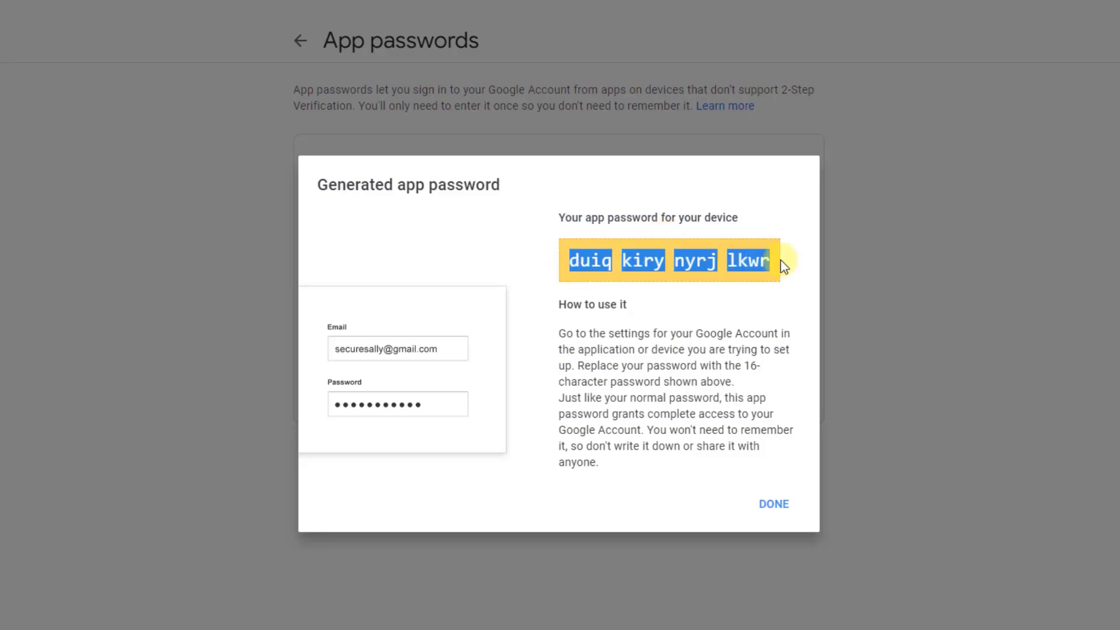
pyautogui.rightClick(725, 262)
pyautogui.click(736, 273)
pyautogui.click(774, 505)
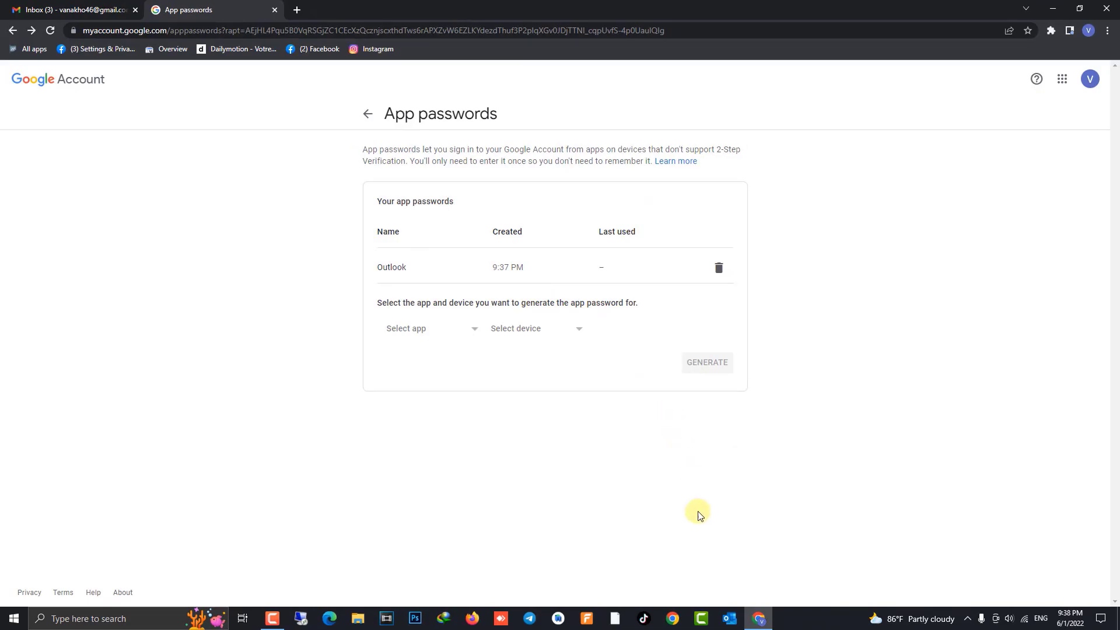
pyautogui.click(730, 619)
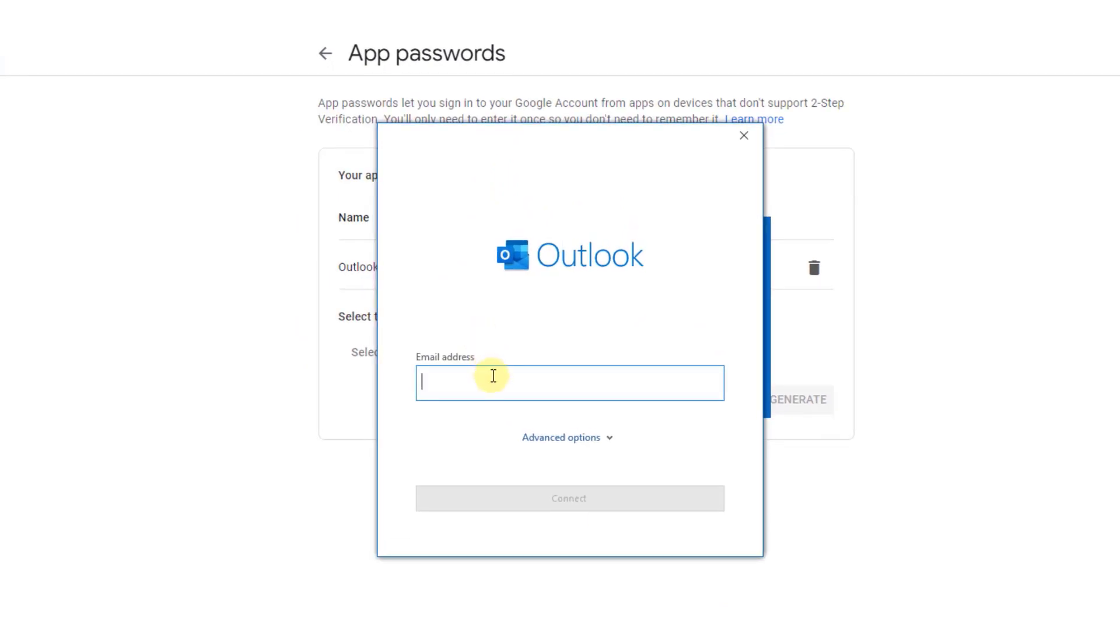
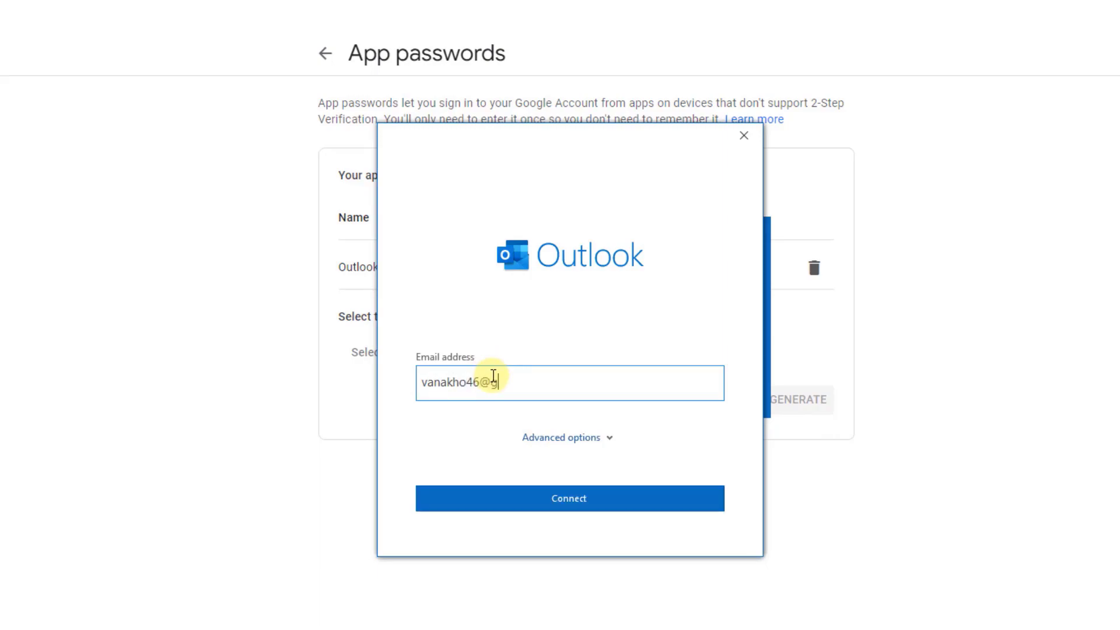
pyautogui.click(580, 438)
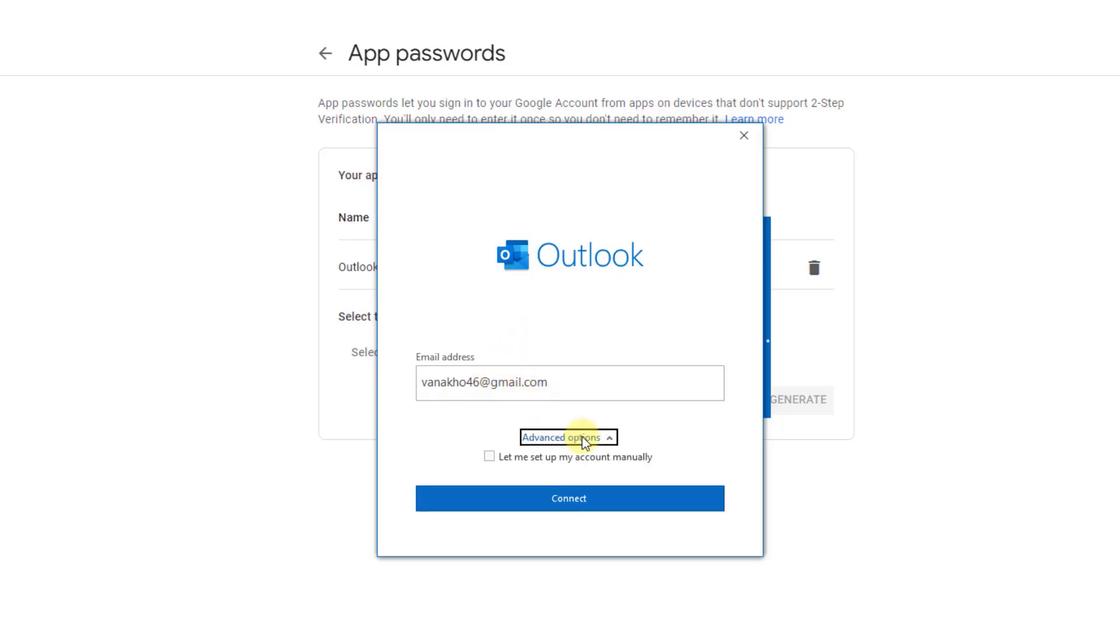
pyautogui.click(491, 461)
pyautogui.click(496, 458)
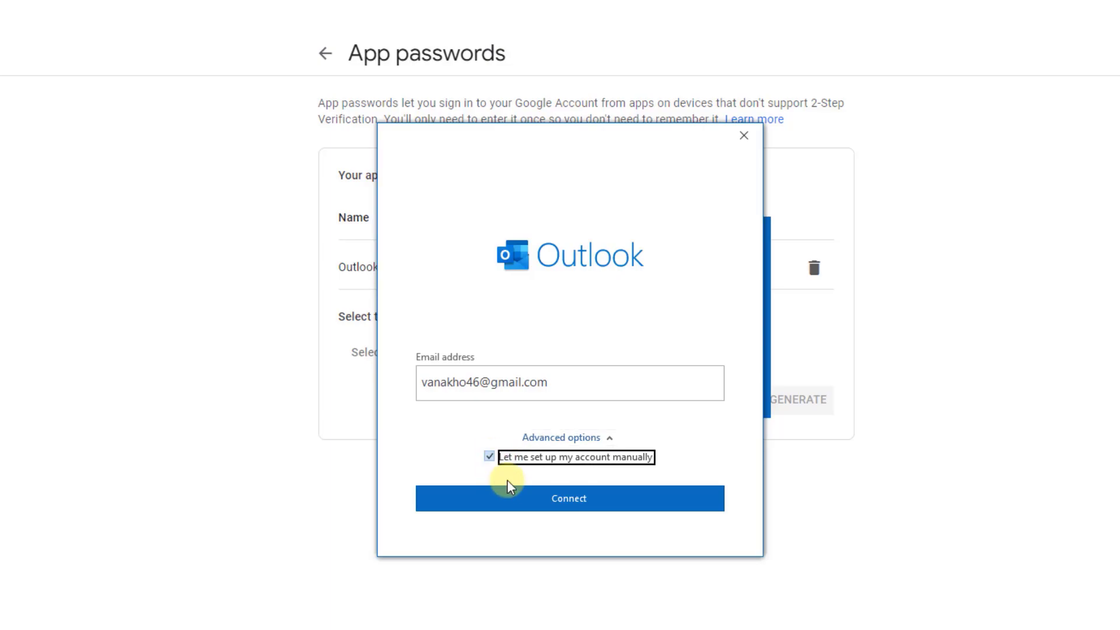
pyautogui.click(554, 500)
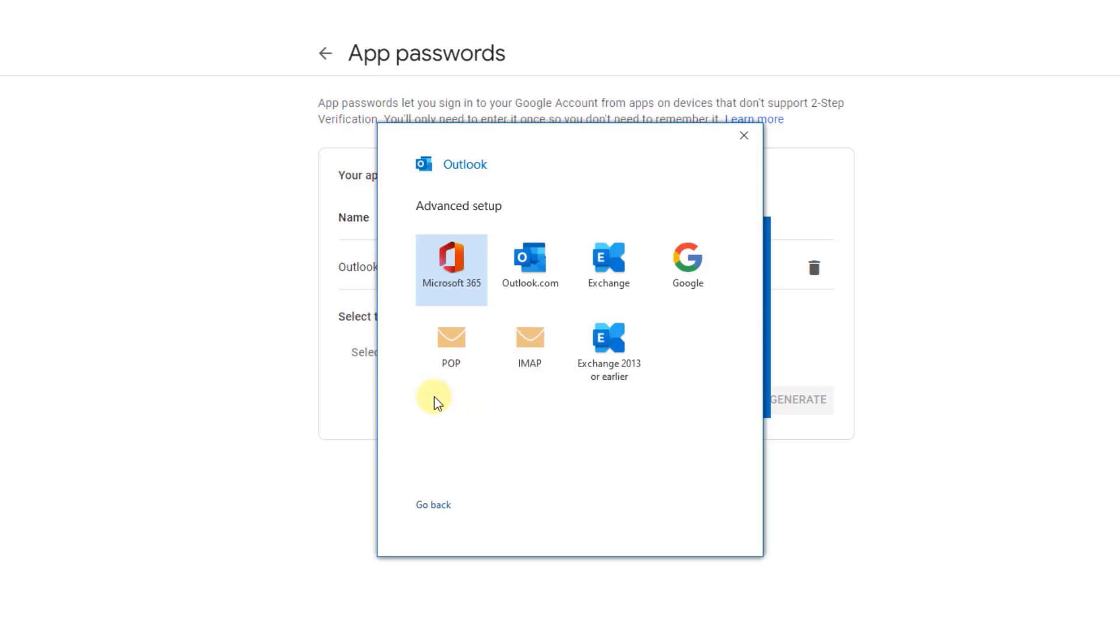
# - Choose POP, paste the app password as the account password, and connect
pyautogui.click(454, 362)
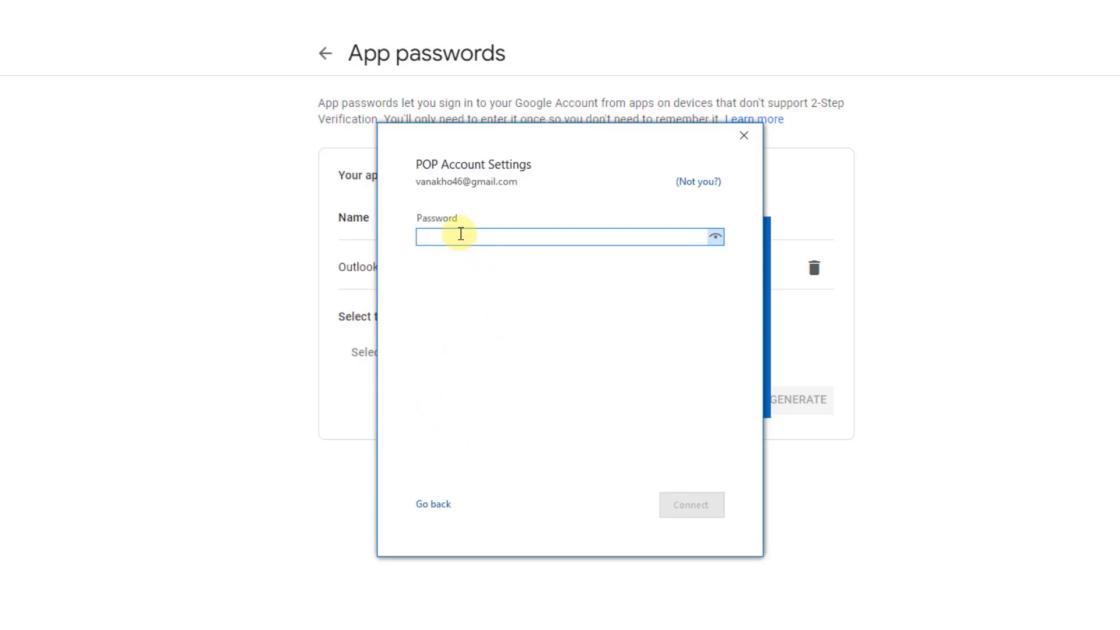
pyautogui.rightClick(461, 234)
pyautogui.click(484, 285)
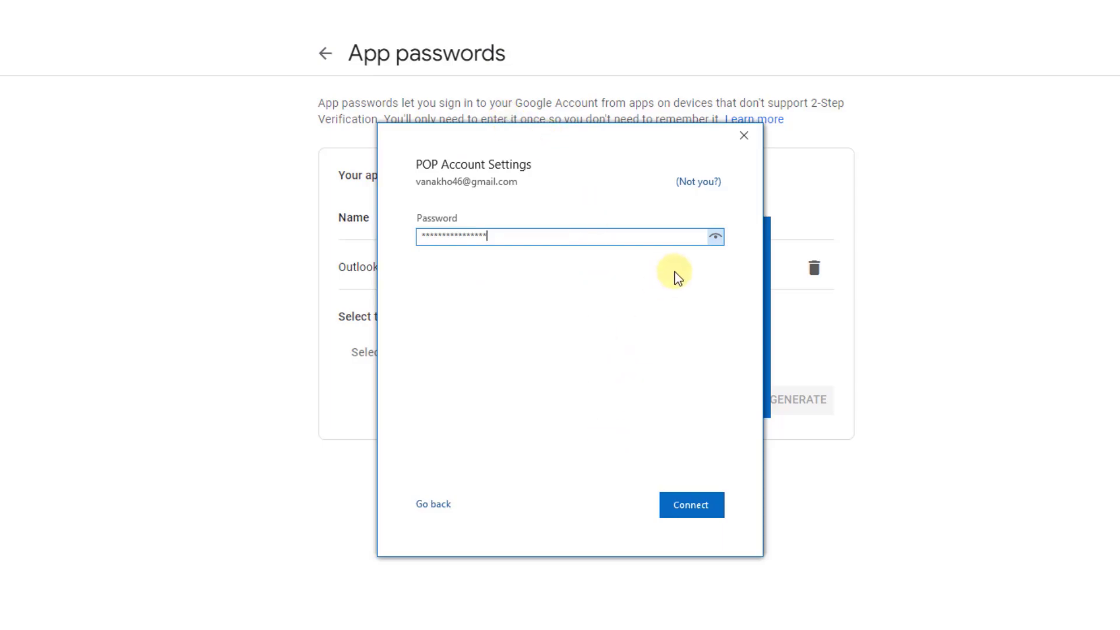
pyautogui.click(719, 242)
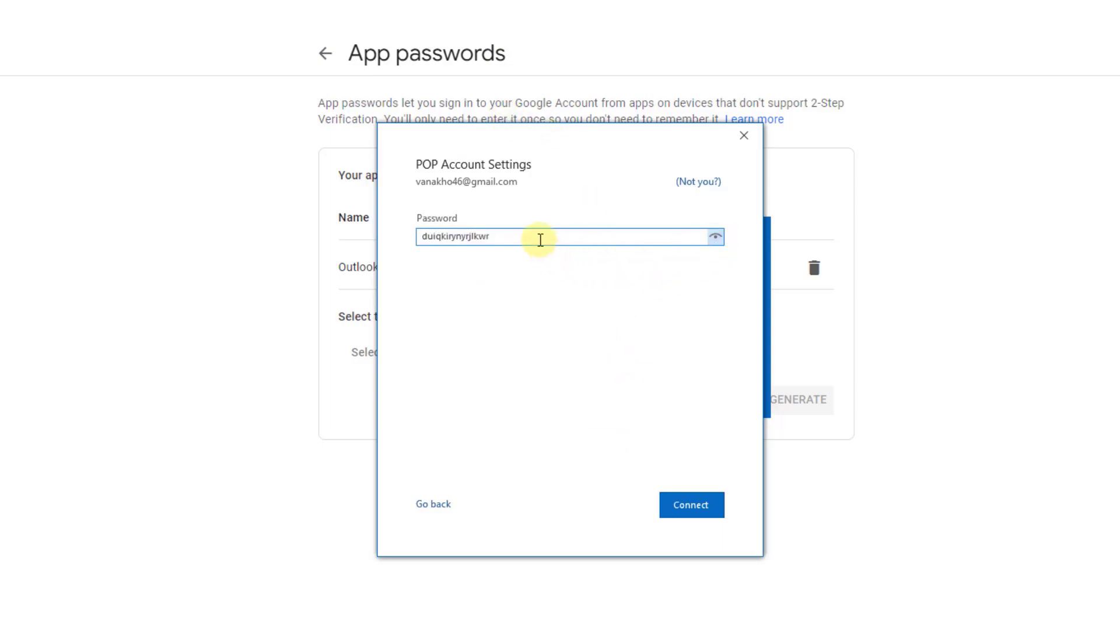
pyautogui.click(714, 240)
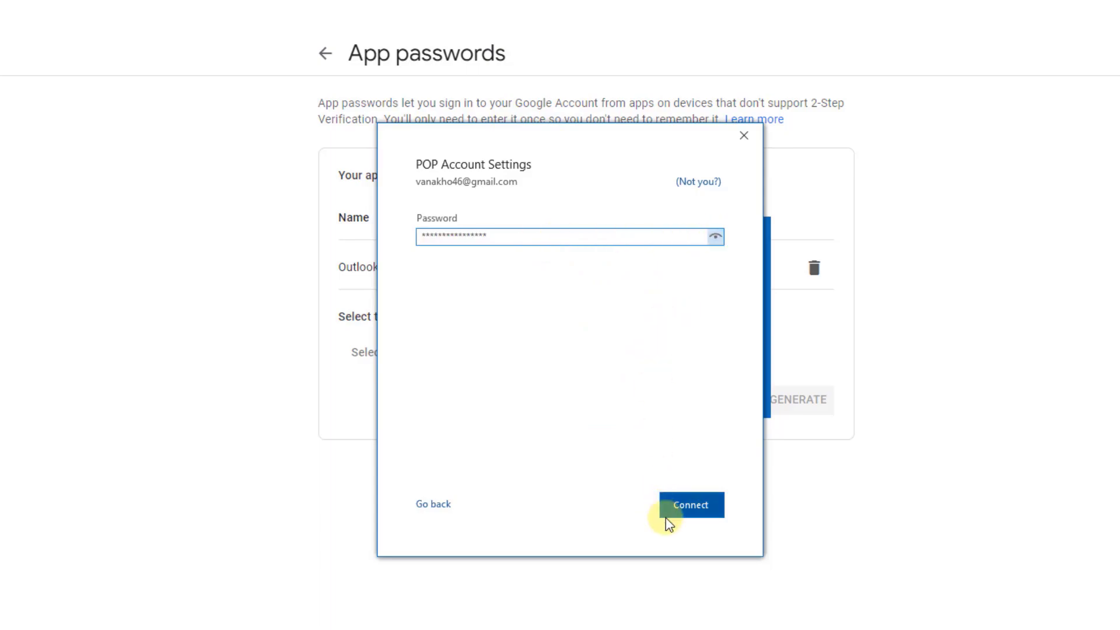
pyautogui.click(688, 508)
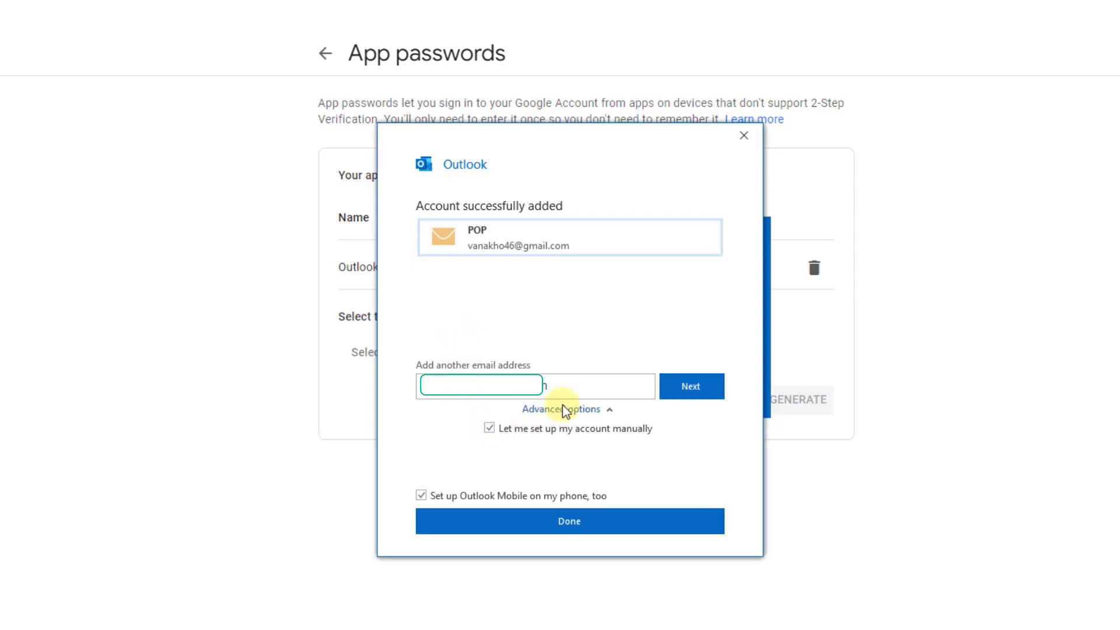
# - Untick the manual-setup and phone options and finish adding the account
pyautogui.click(490, 430)
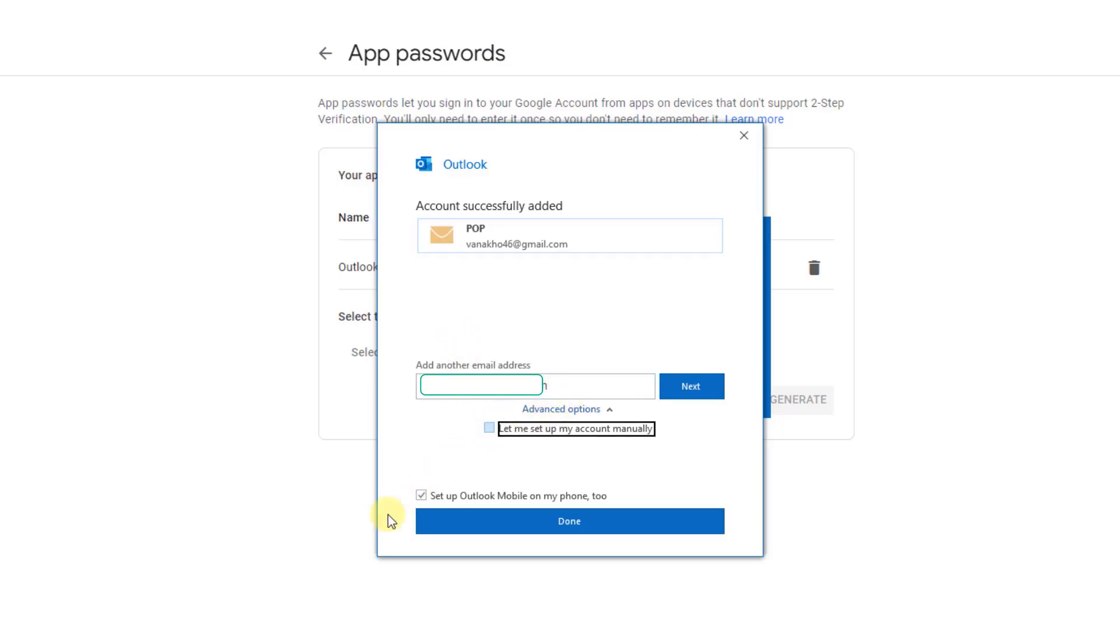
pyautogui.click(421, 497)
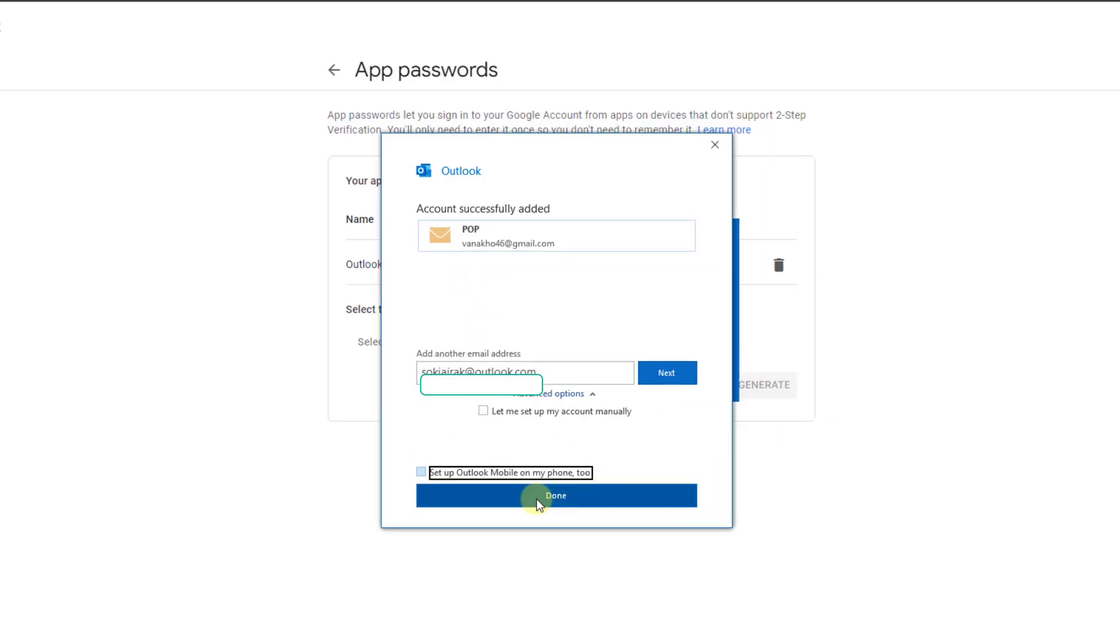
pyautogui.click(545, 517)
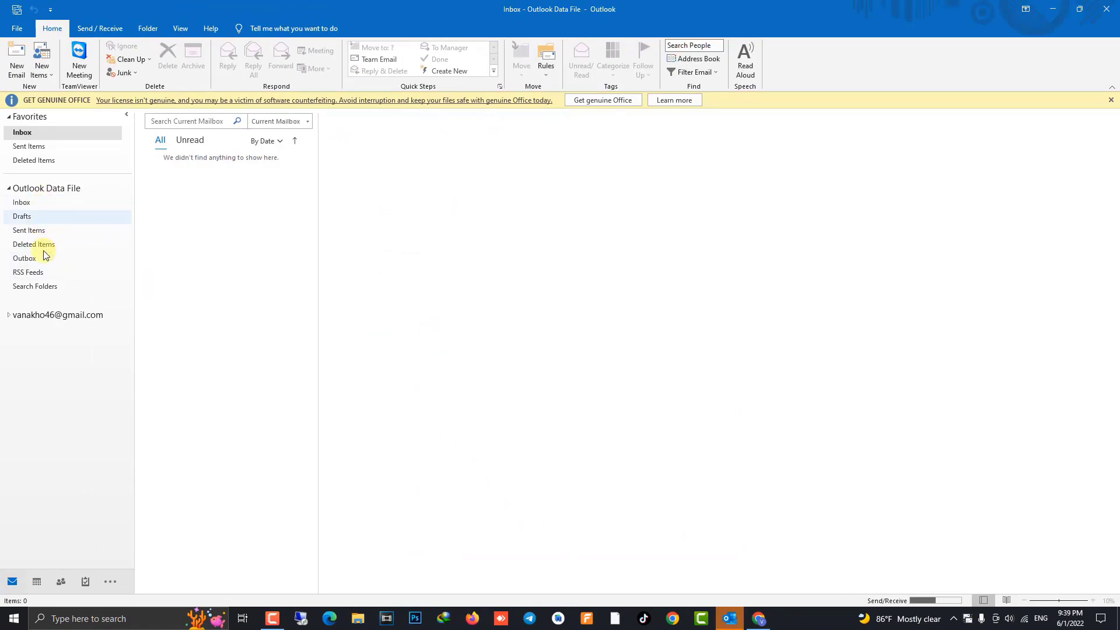
# - Expand the Gmail account's folders and show Send/Receive sync progress
pyautogui.click(58, 318)
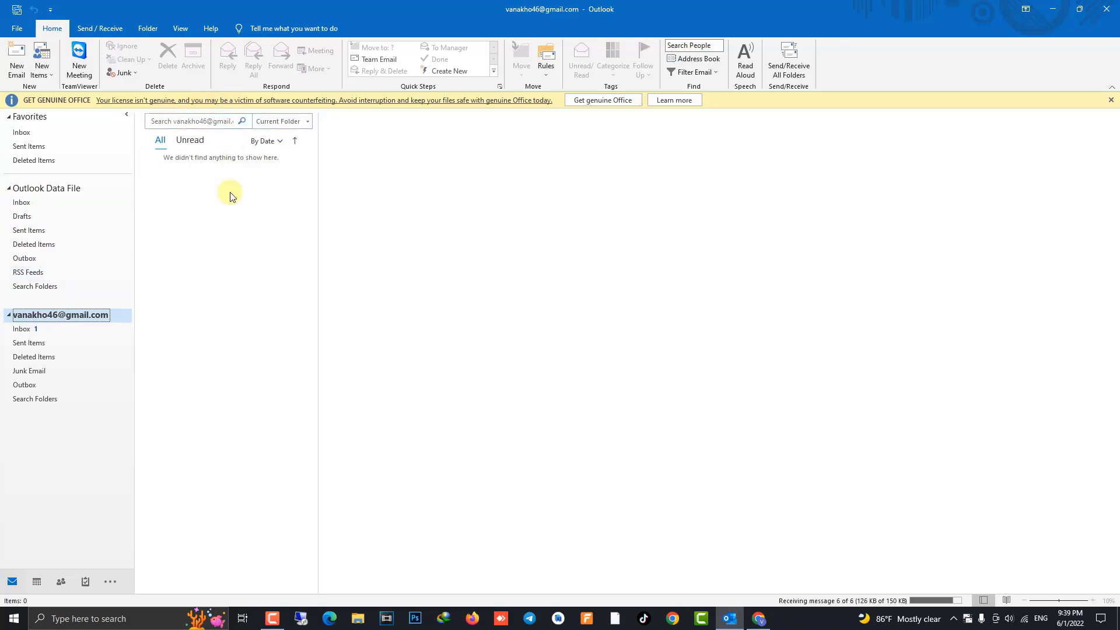
pyautogui.click(103, 28)
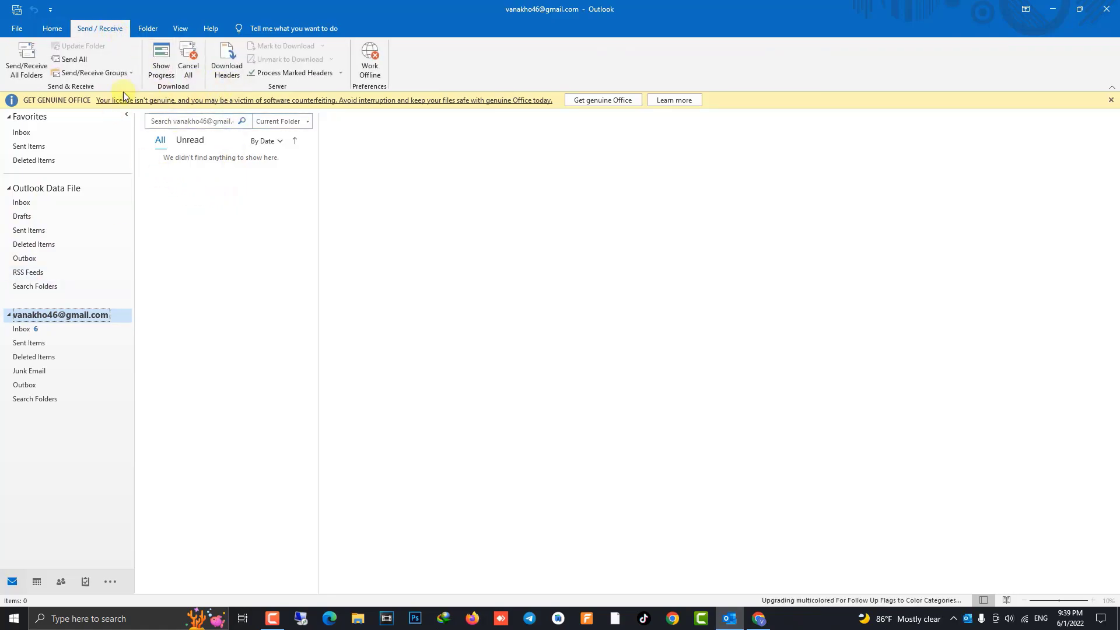
pyautogui.click(28, 63)
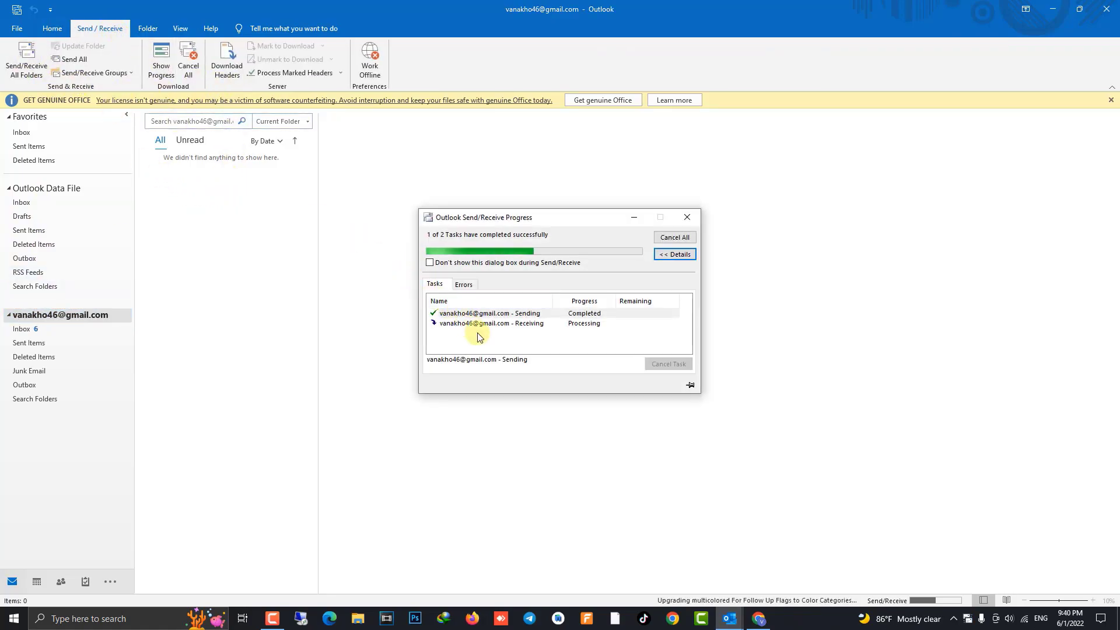